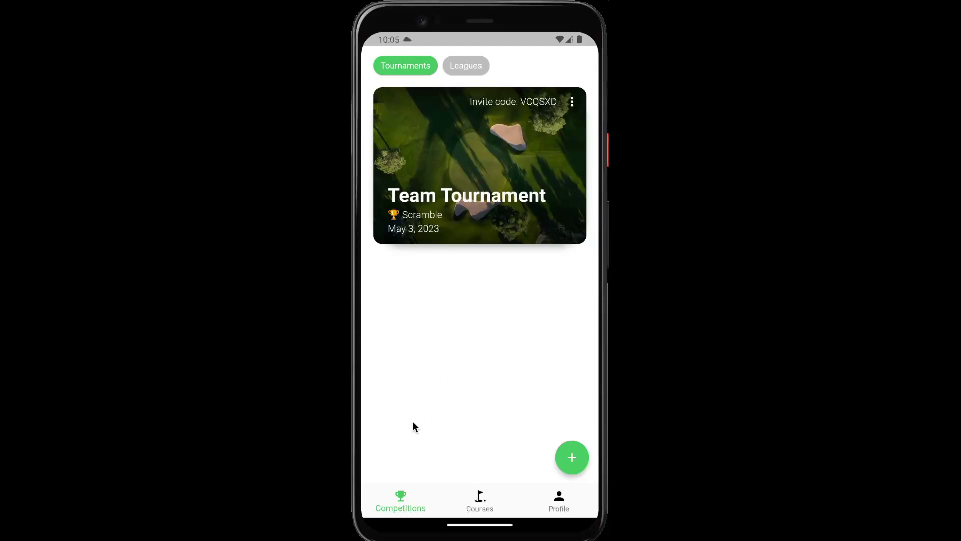
Start a new tournament and set its name to Ryder
click(565, 451)
click(572, 424)
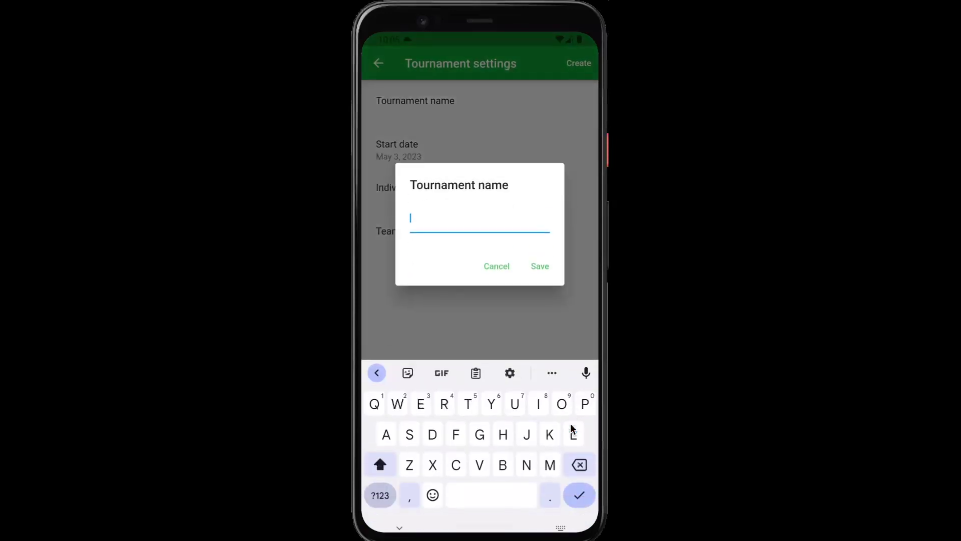
text(Ryder)
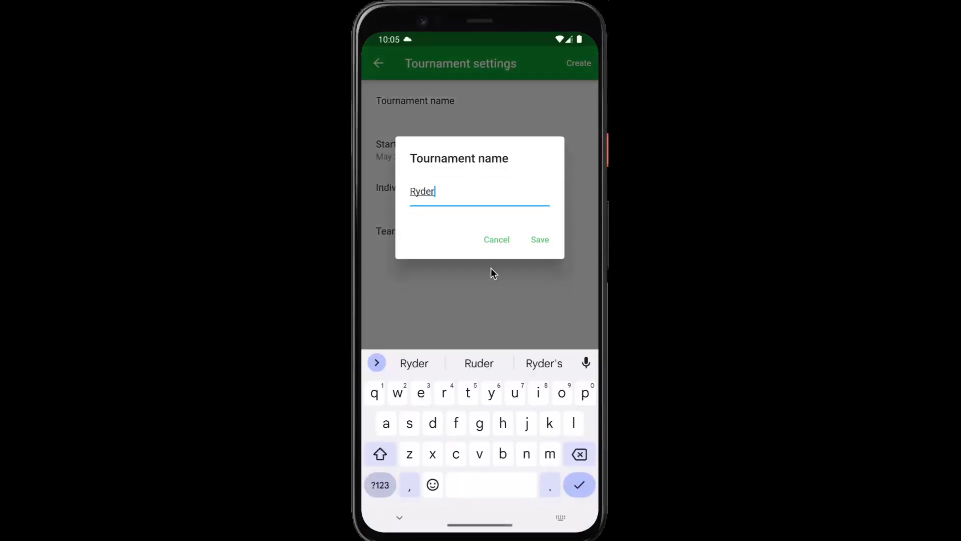
click(539, 239)
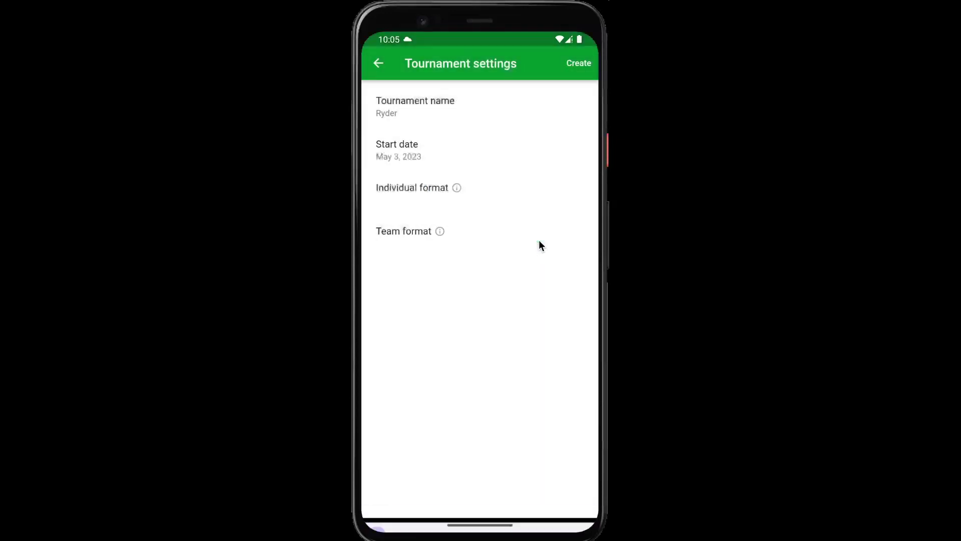
Set the team format to Ryder Cup and create the tournament
click(407, 233)
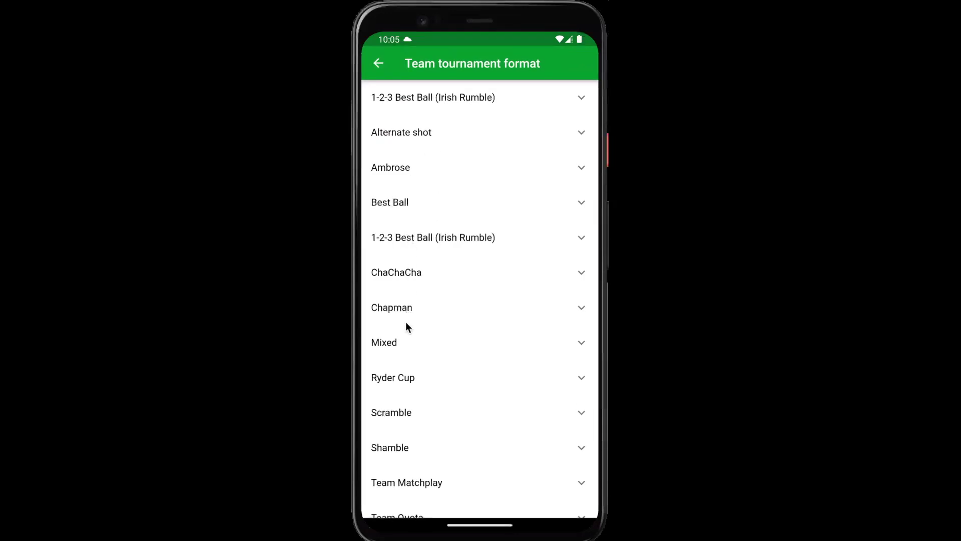
drag(406, 343, 406, 200)
click(401, 243)
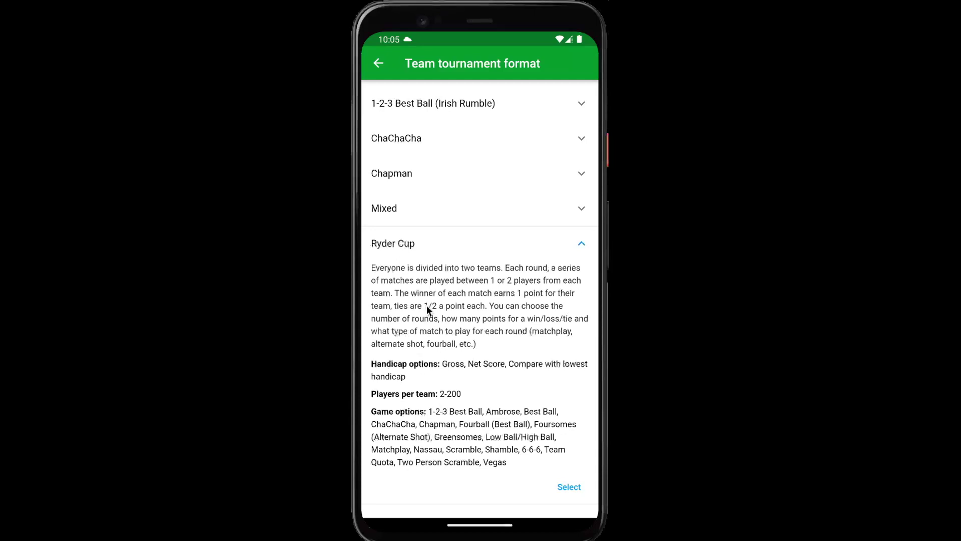
click(570, 486)
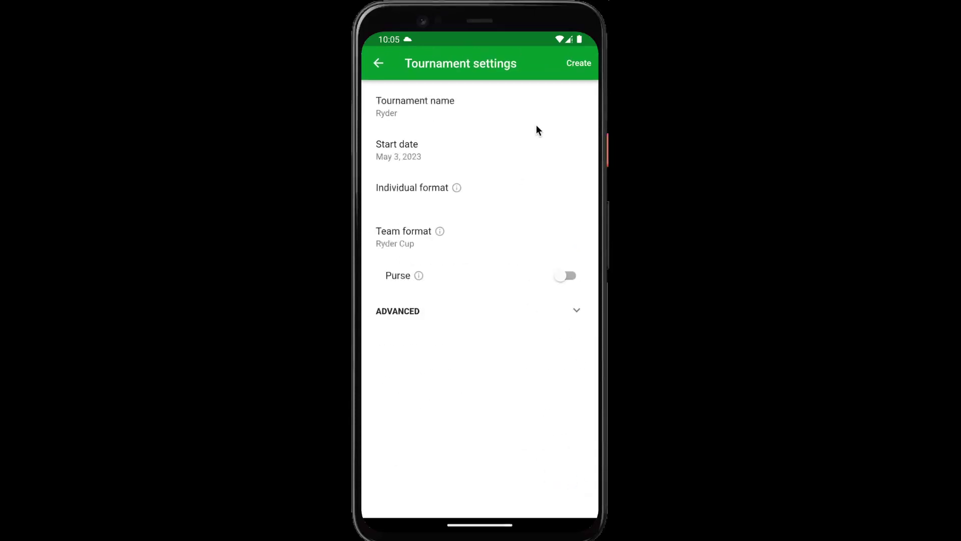
click(571, 64)
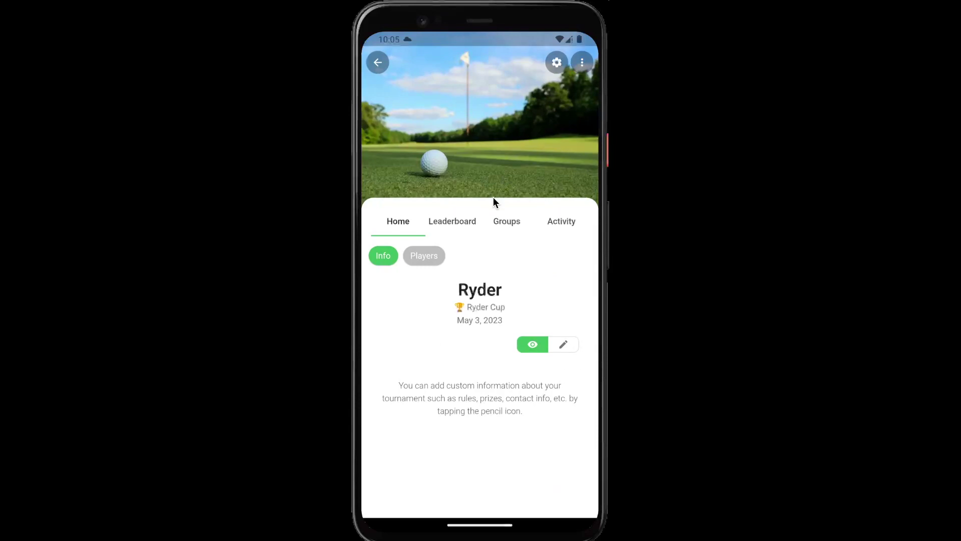
Begin adding players to the tournament and create the first new user with the player's first and last name
click(427, 255)
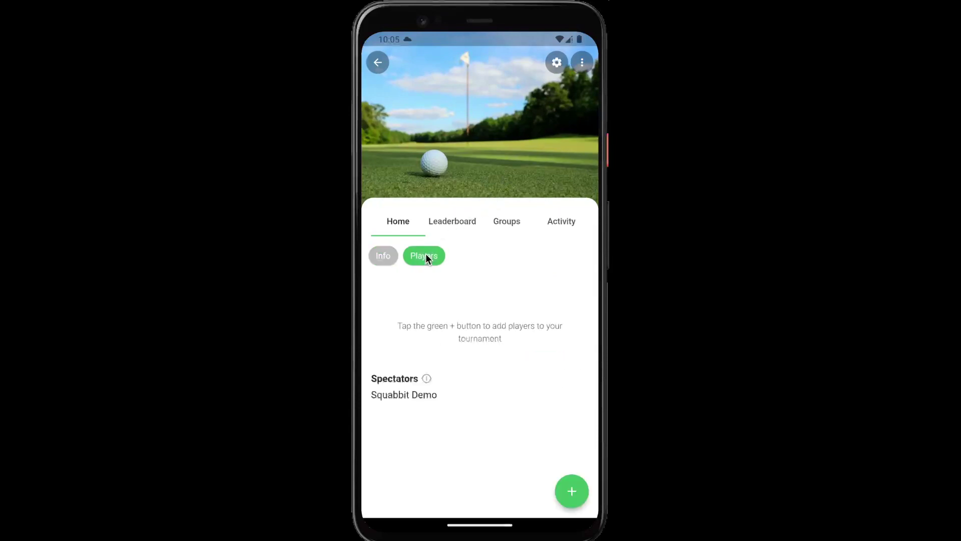
click(572, 491)
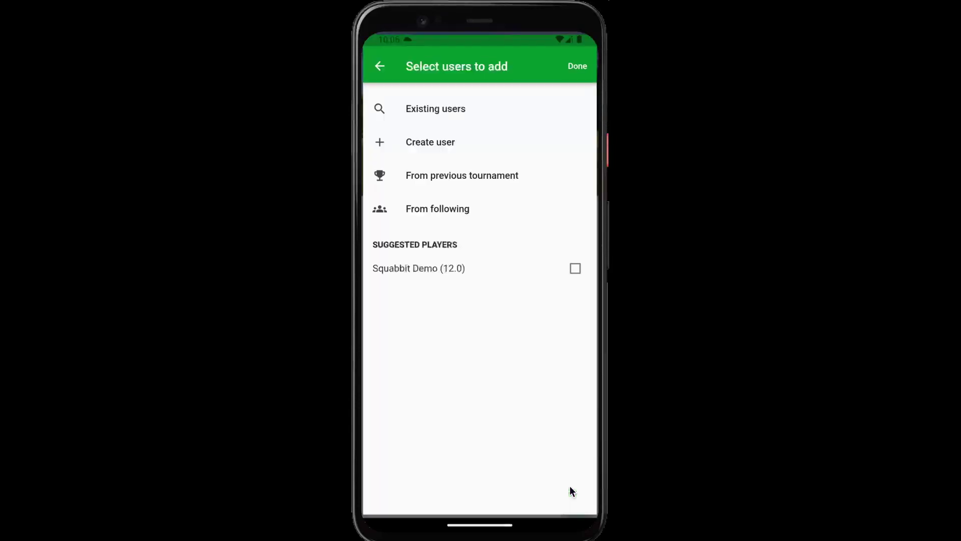
click(428, 141)
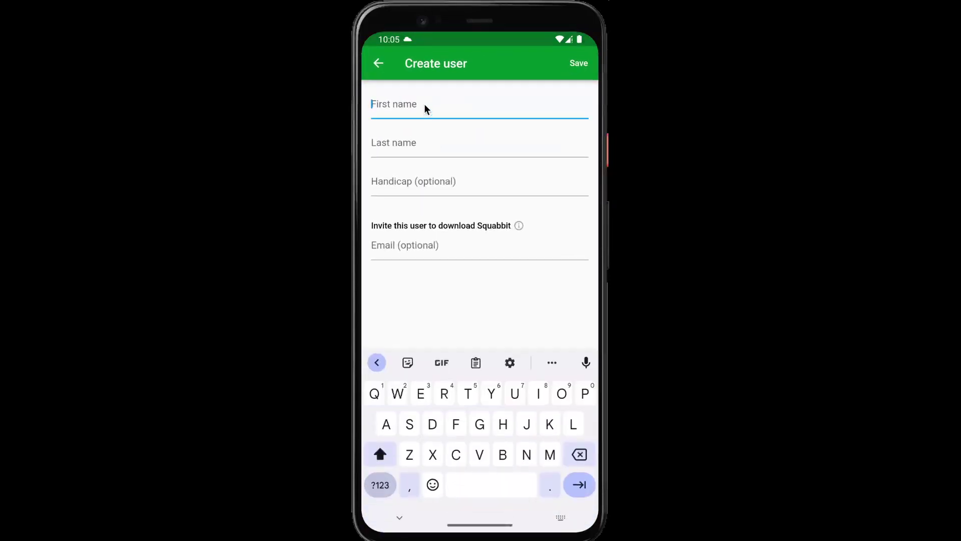
text(Ryder)
key(Tab)
text(One)
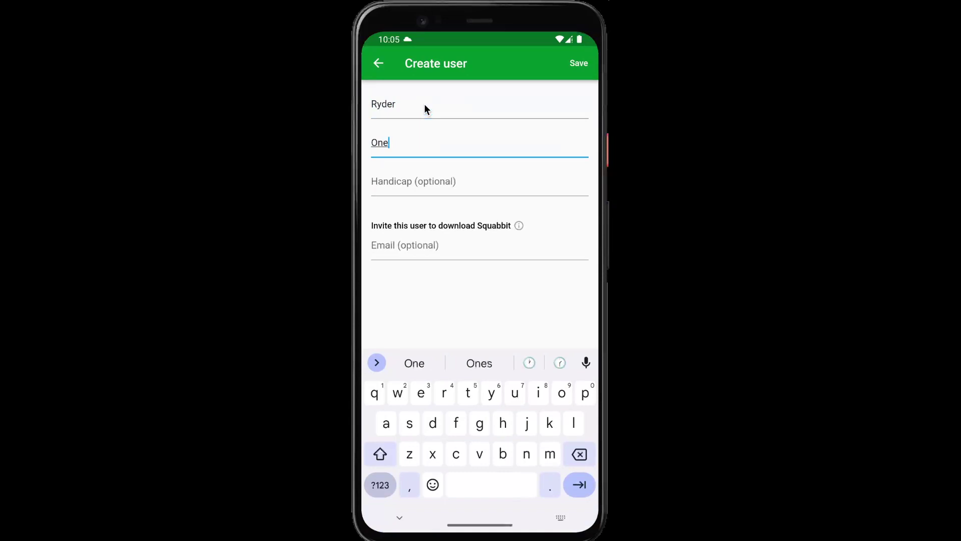
click(575, 68)
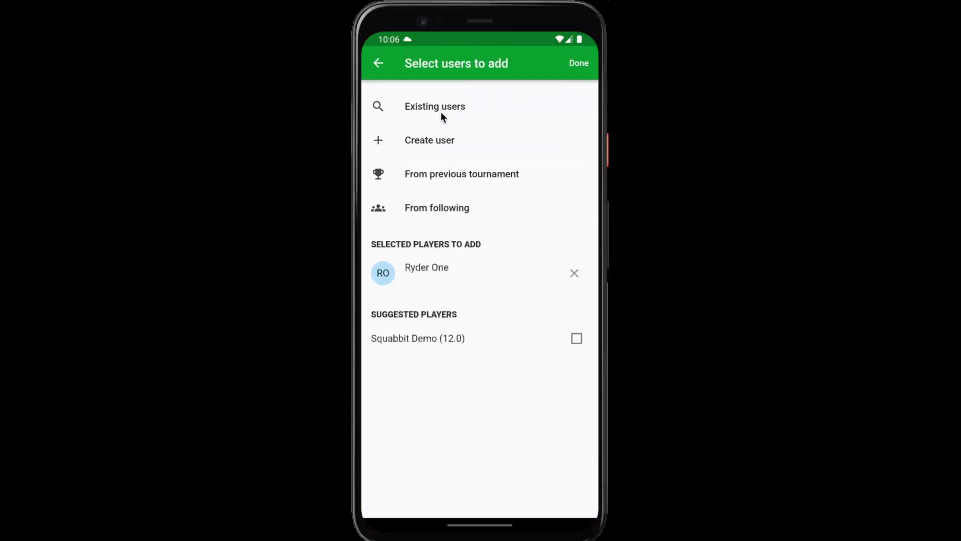
Create a second user with the player's first and last name, leaving the handicap and email empty
click(424, 139)
text(Ryder)
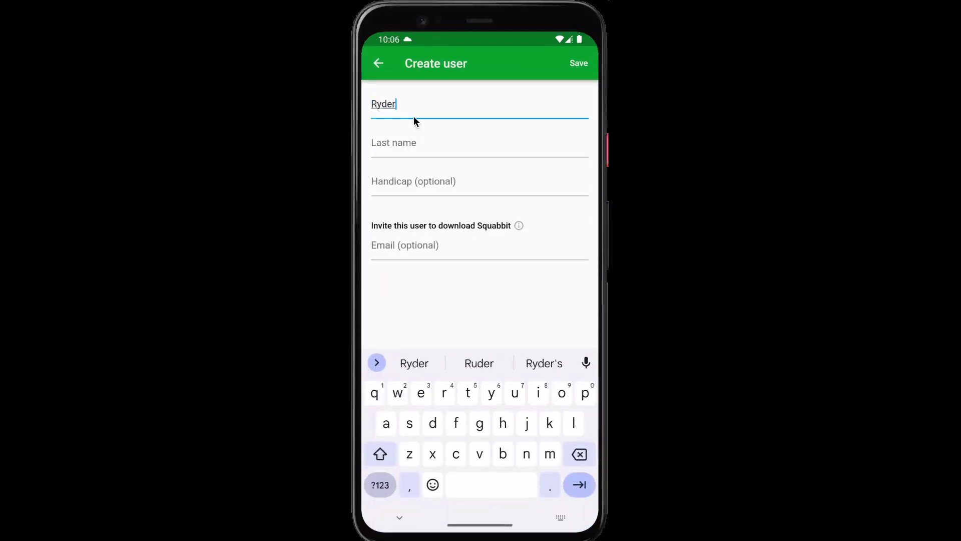
key(Tab)
text(Two)
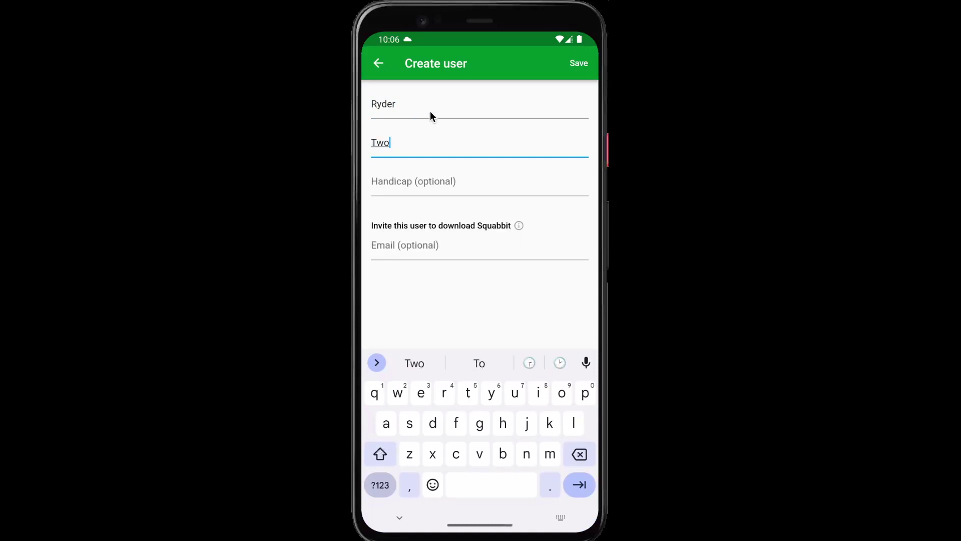
click(572, 69)
Create a third user for the tournament by entering and saving the player's first and last name
click(454, 135)
text(Ryder)
key(Tab)
text(Three)
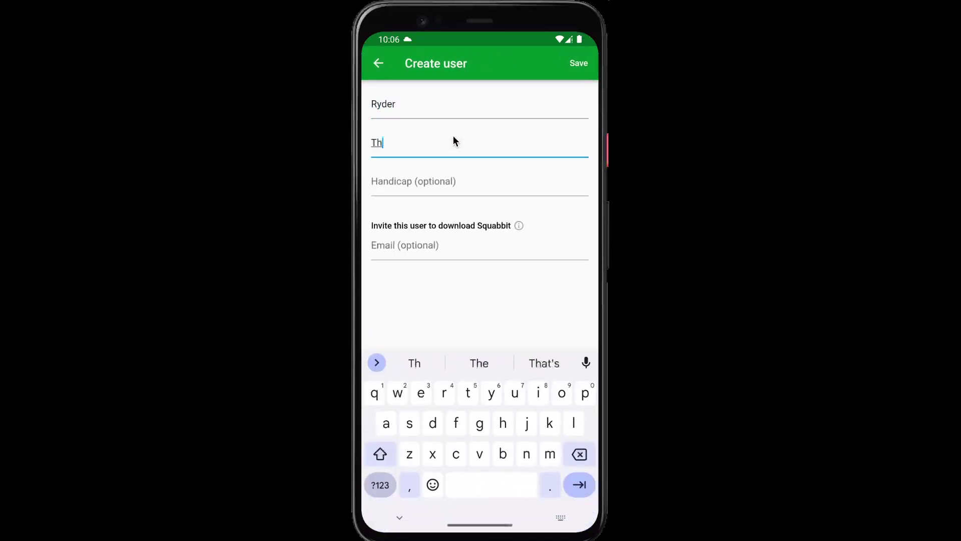
click(579, 63)
Create a fourth user with the player's first and last name, and add all four selected players to the tournament
click(428, 134)
text(R)
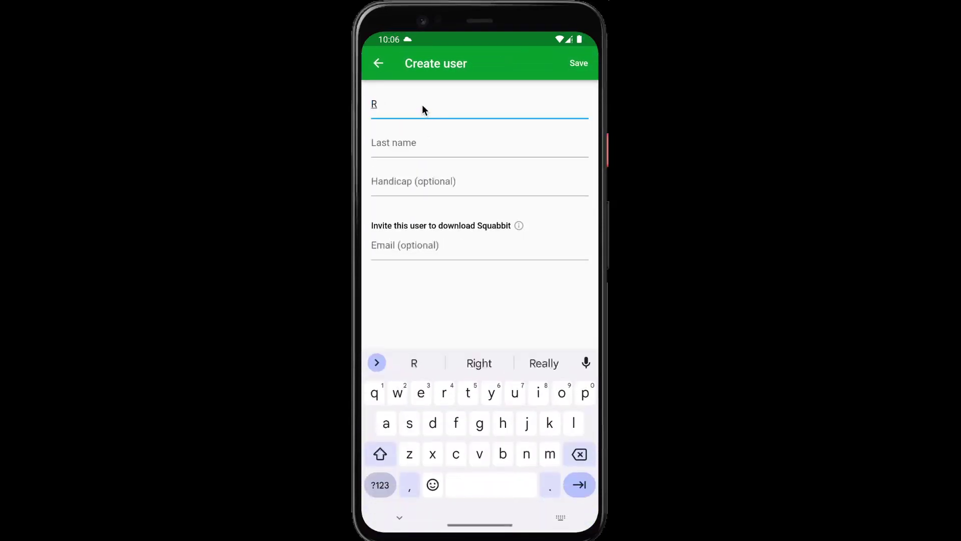
text(yder)
key(Tab)
text(Four)
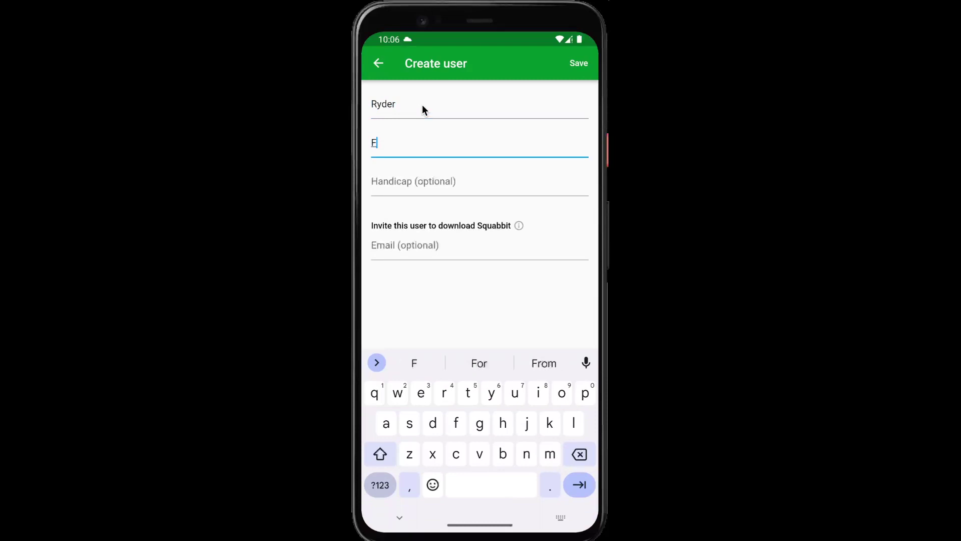
click(579, 64)
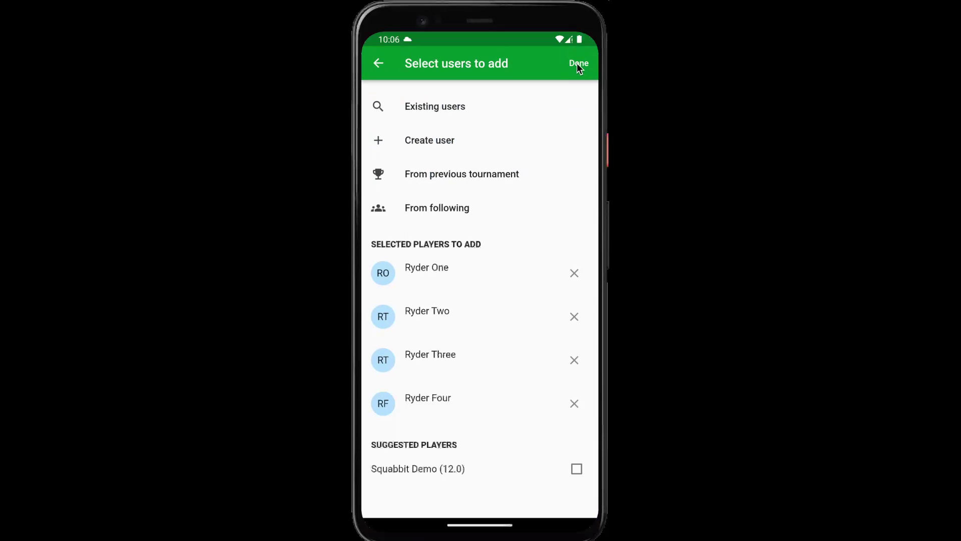
click(577, 63)
click(500, 159)
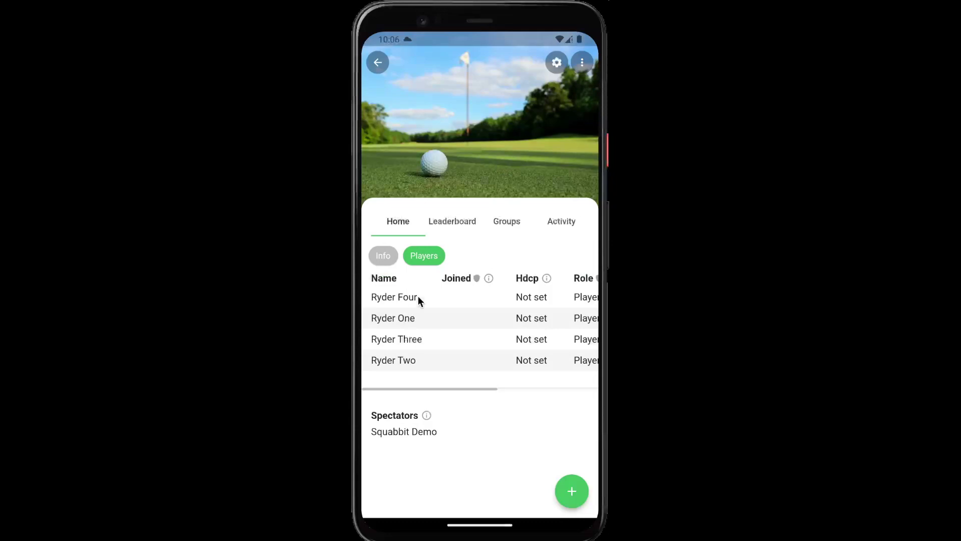
Start a tournament round from the leaderboard and set its course to Shelburne Golf and Country Club with the Blue tees
click(449, 223)
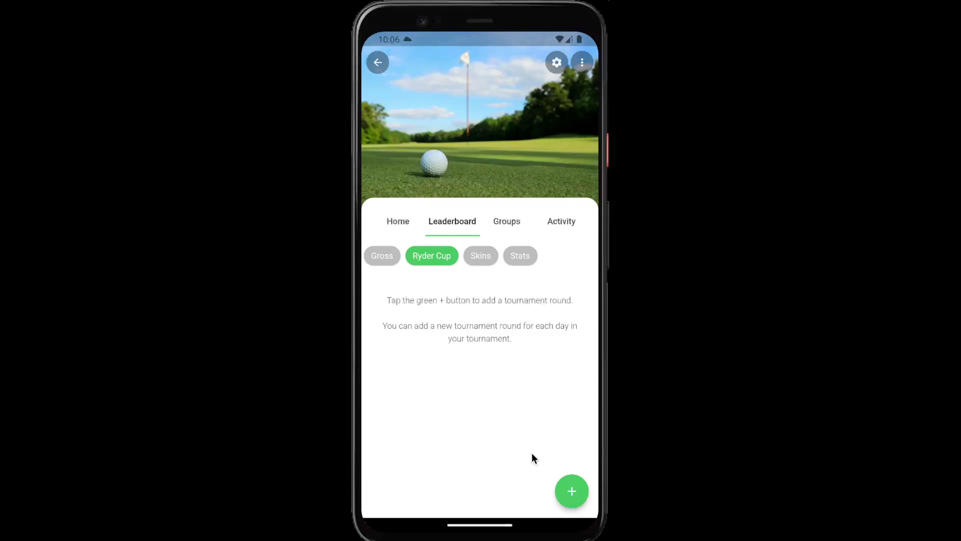
click(570, 492)
click(571, 458)
click(410, 193)
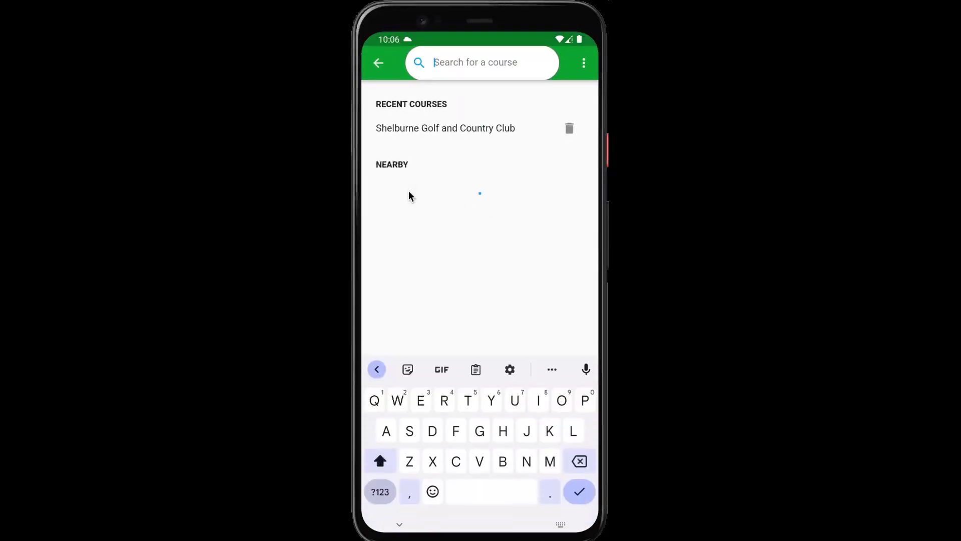
click(411, 133)
click(403, 178)
click(378, 64)
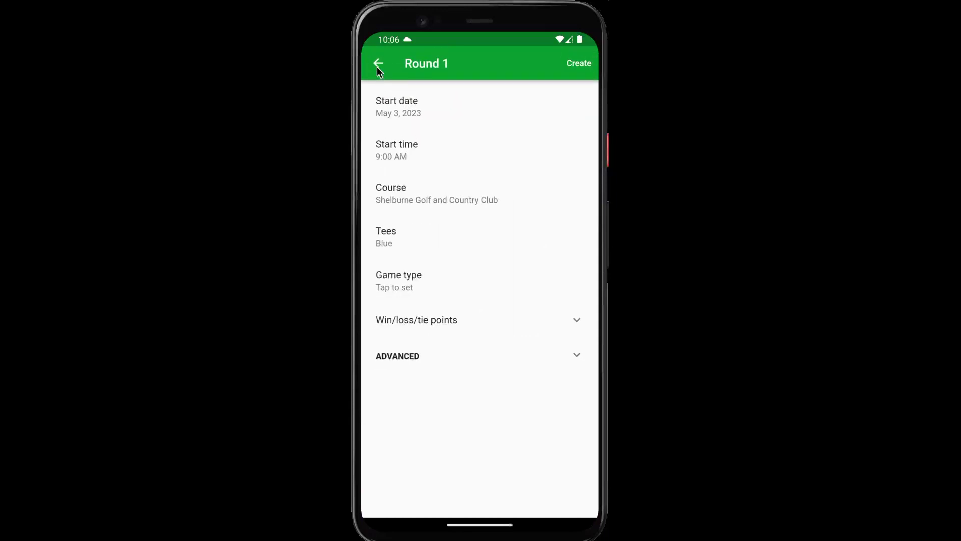
Set the game type of Round 1 to Matchplay and create the round
click(396, 284)
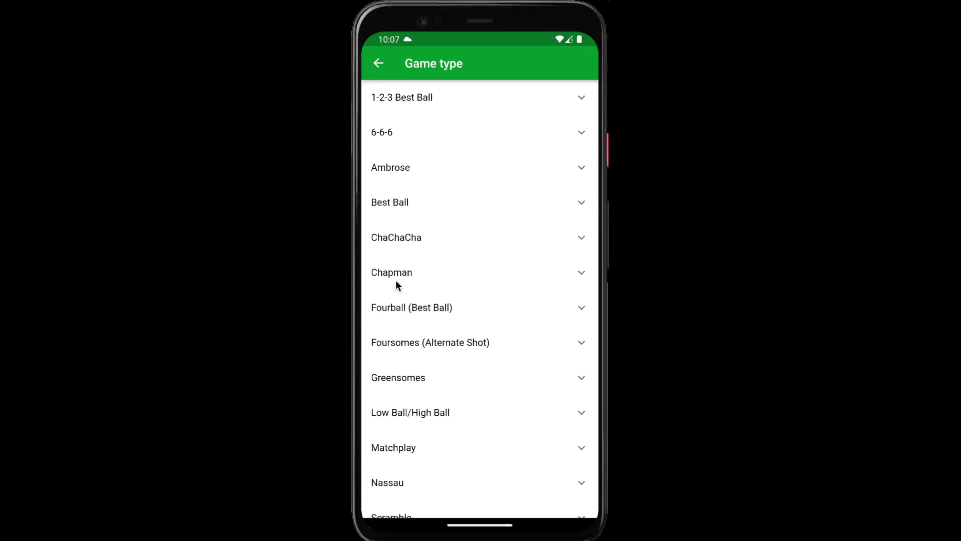
drag(396, 279, 399, 208)
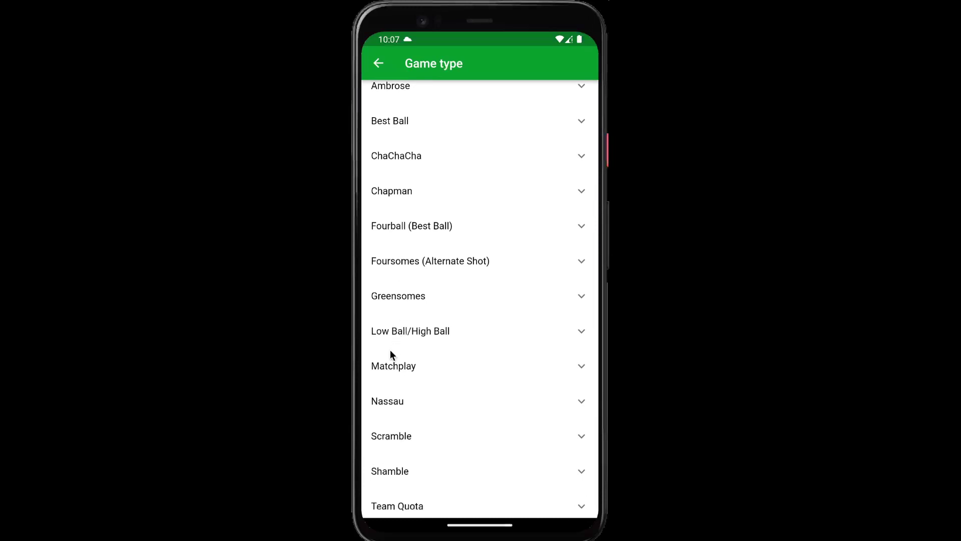
click(389, 365)
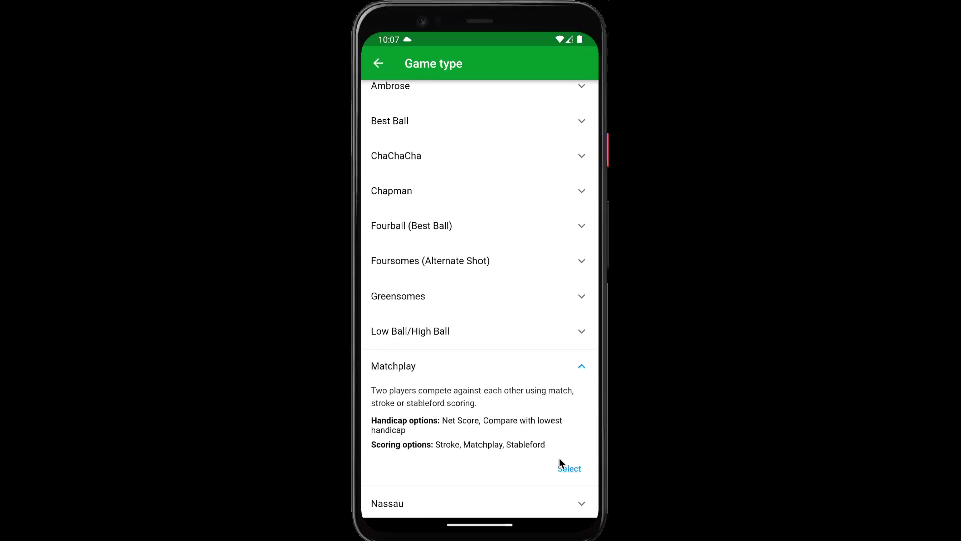
click(568, 469)
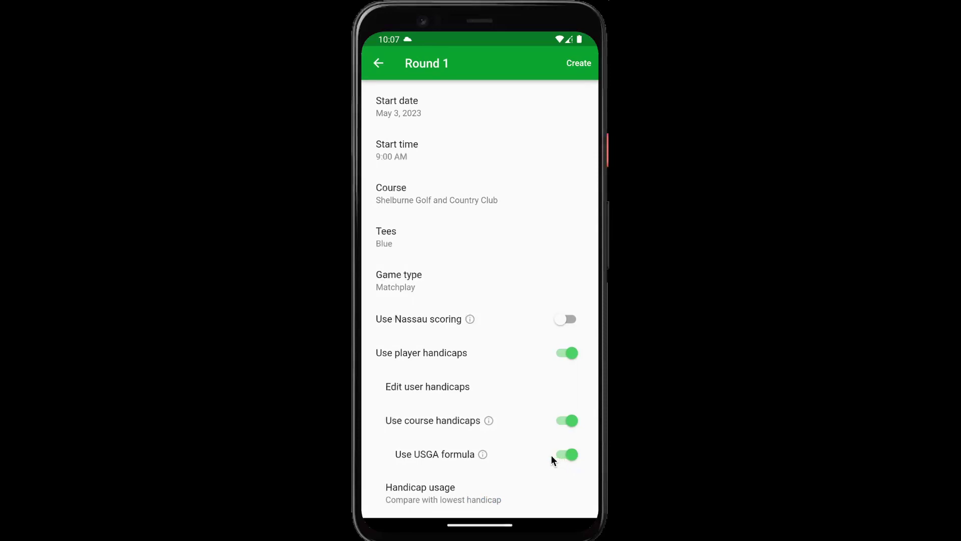
click(580, 63)
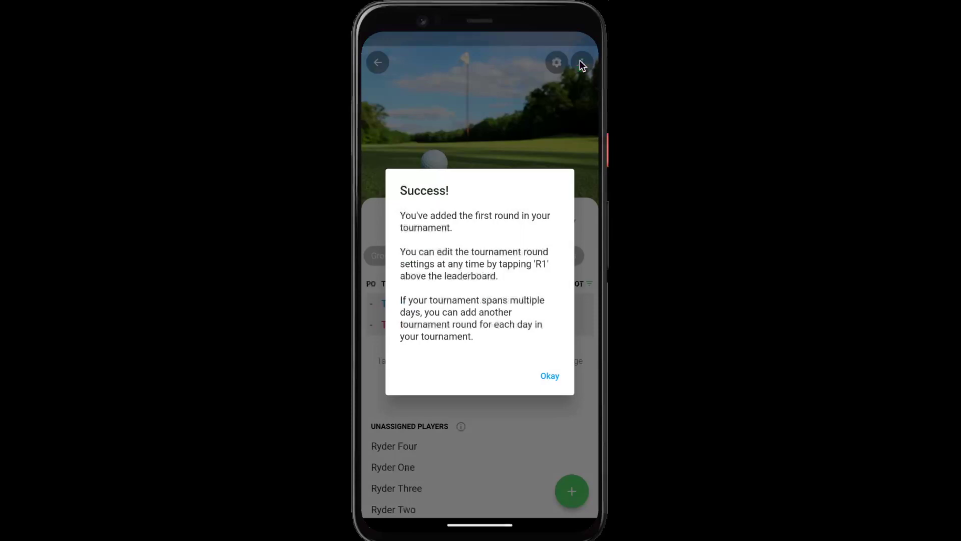
click(551, 375)
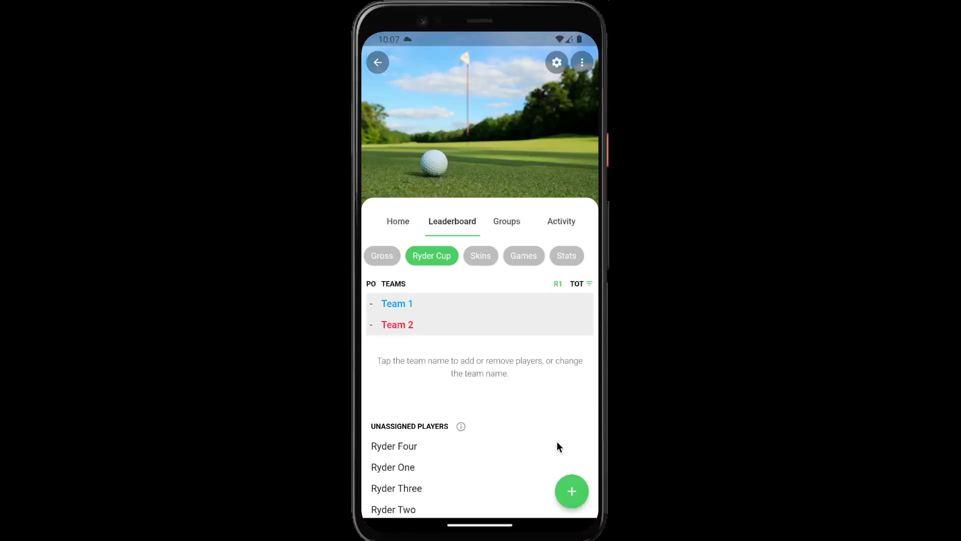
Add a second tournament round with the game type Fourball (Best Ball)
click(572, 491)
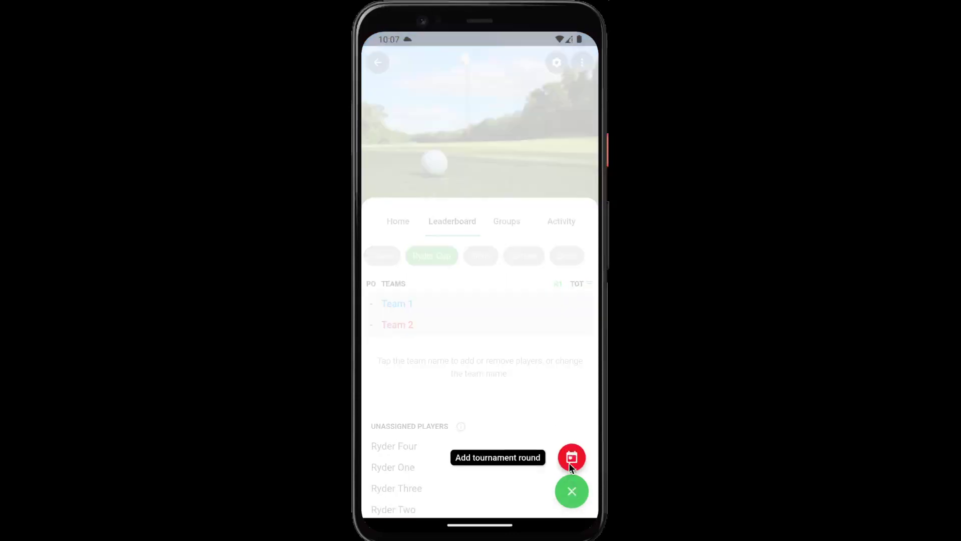
click(570, 458)
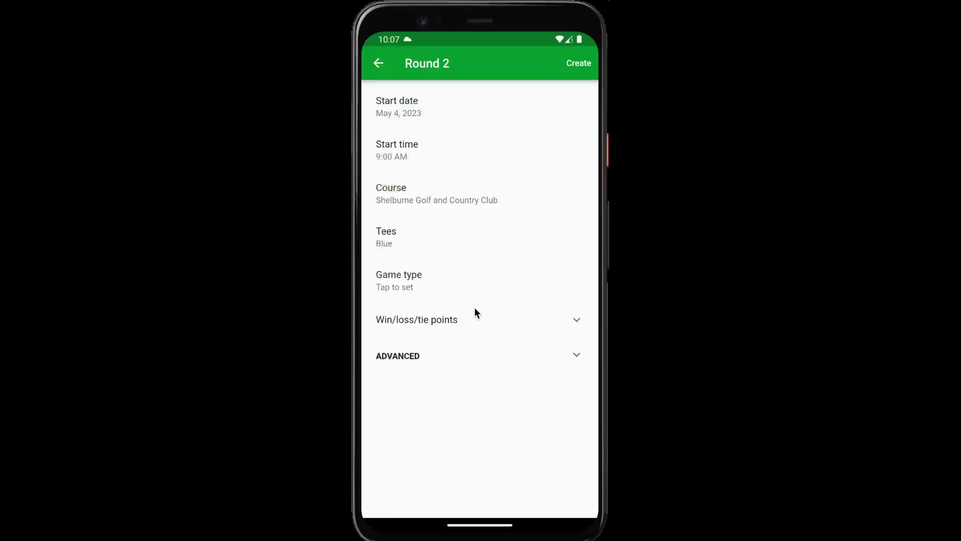
click(453, 278)
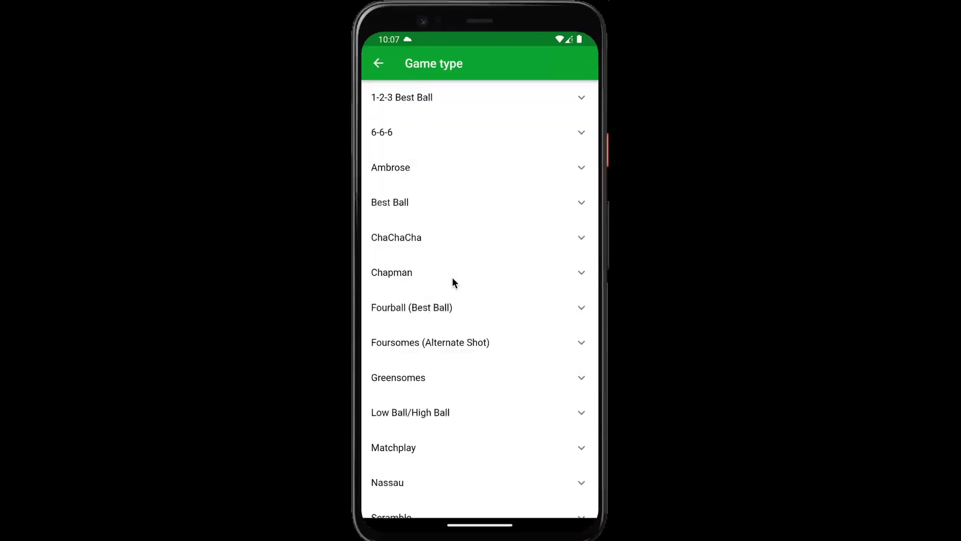
click(443, 307)
click(568, 436)
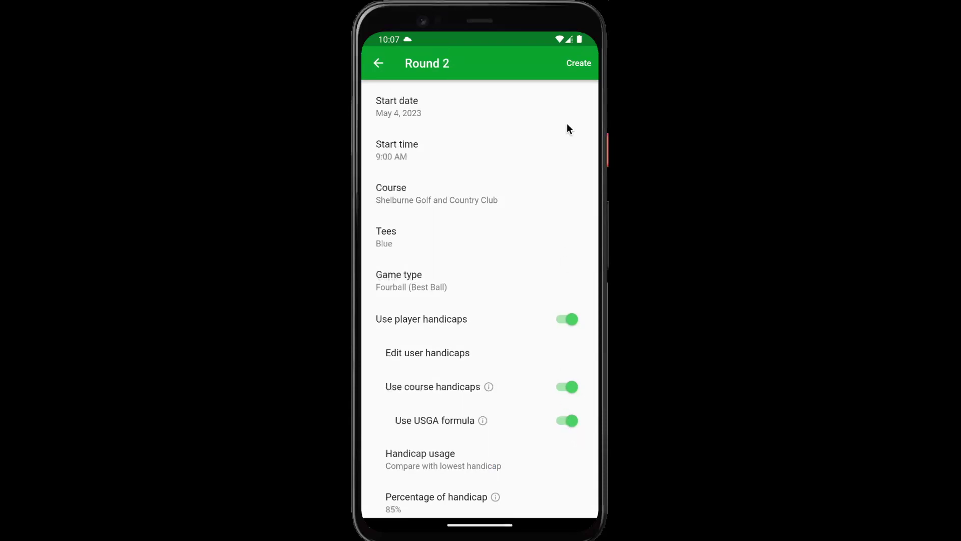
click(576, 65)
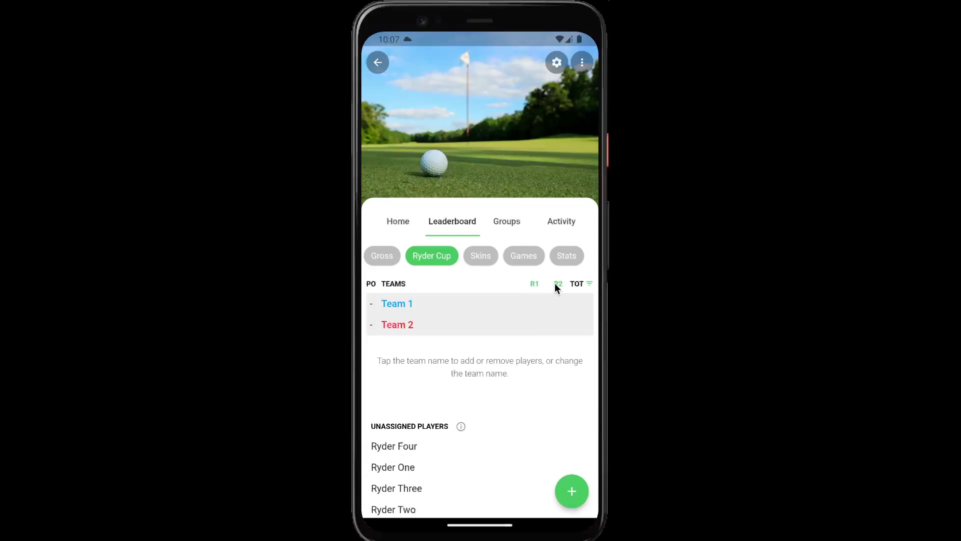
Review the Round 1 settings from the leaderboard and return to the tournament
click(531, 283)
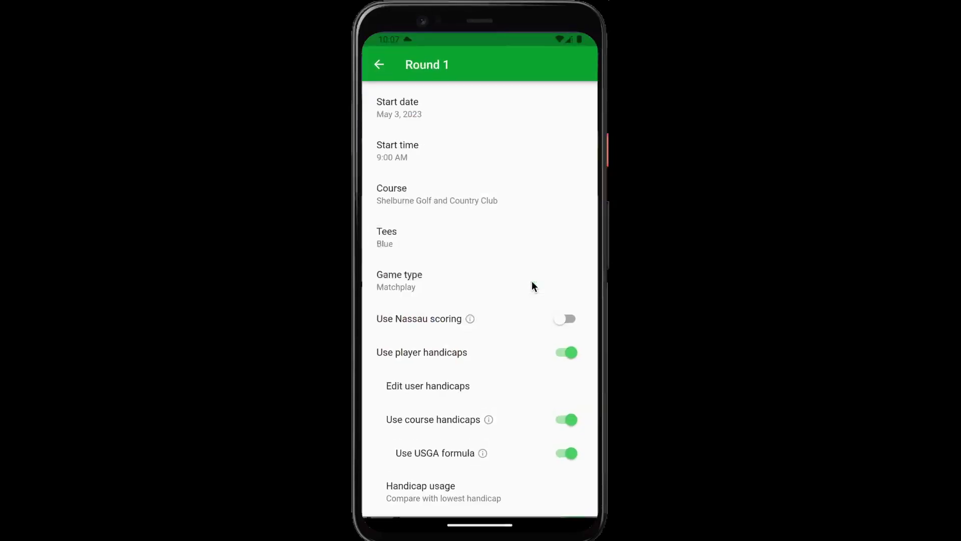
click(382, 64)
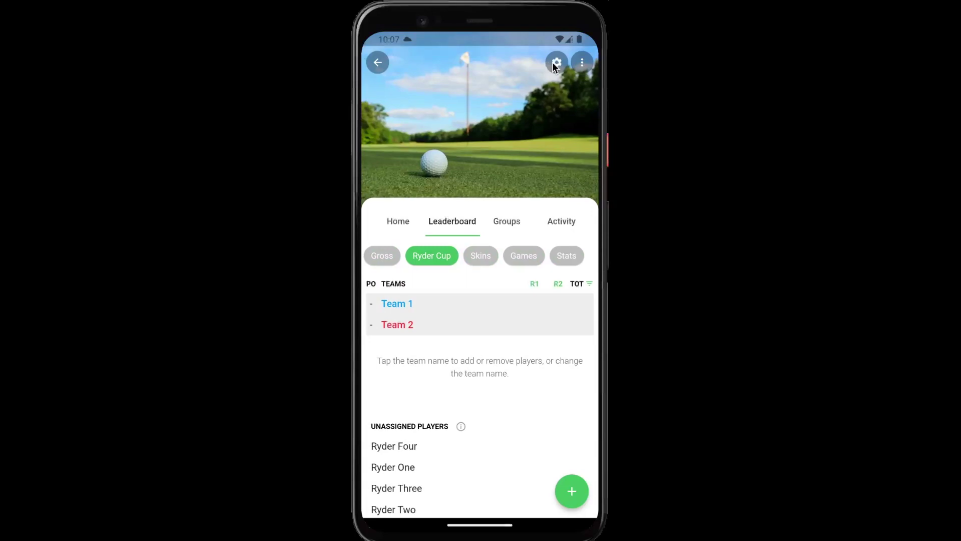
Check the Round 1 game type in the tournament settings, then go back to the Ryder Cup leaderboard
click(556, 63)
click(451, 100)
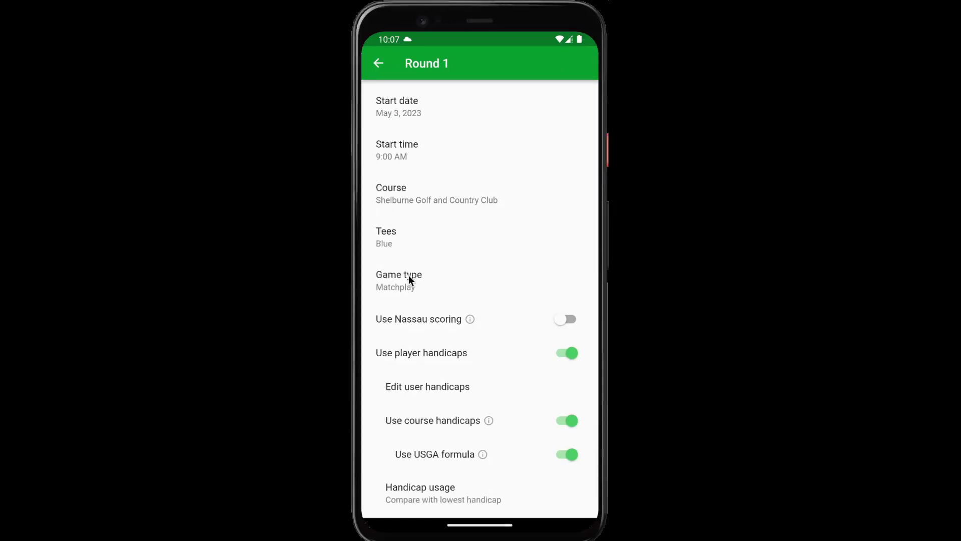
click(380, 63)
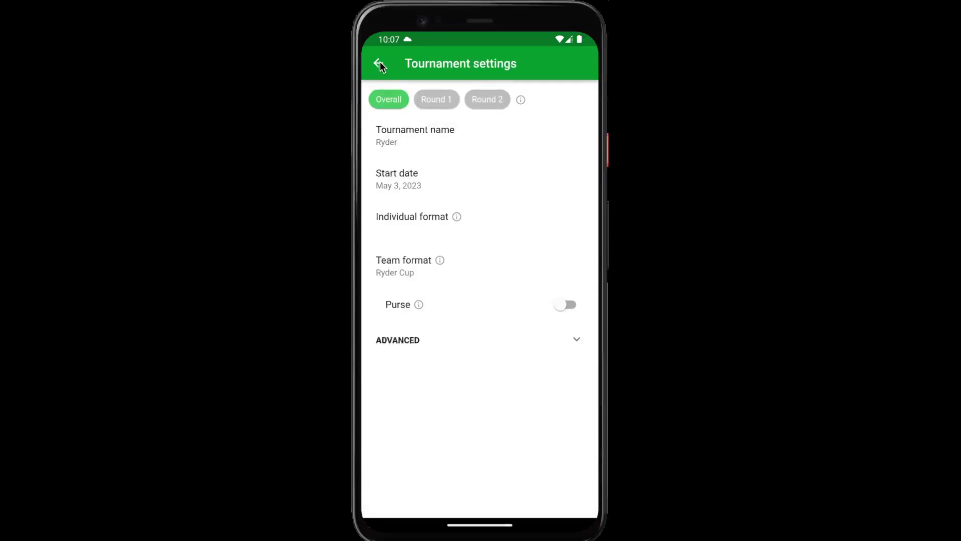
click(380, 63)
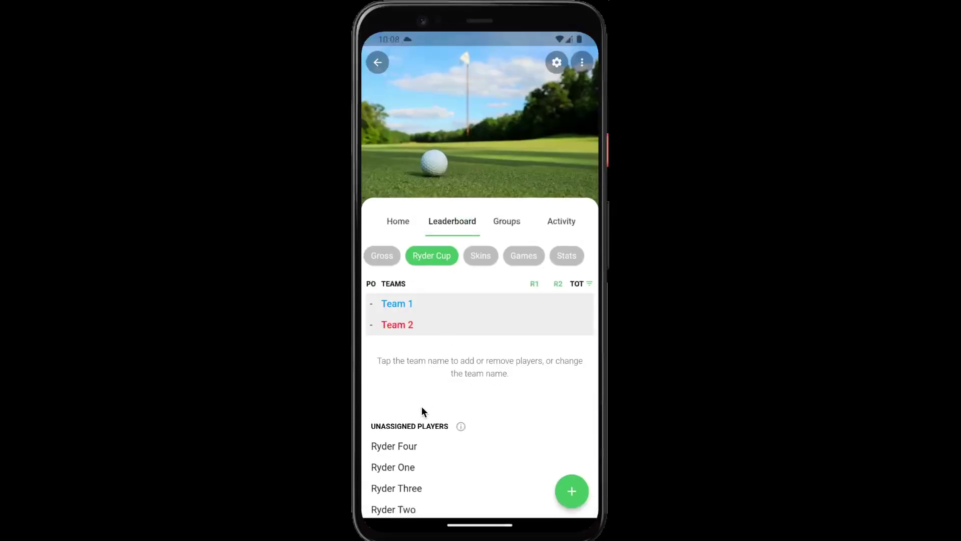
Assign unassigned players One and Two to Team 1 from the Ryder Cup leaderboard
drag(410, 450, 411, 386)
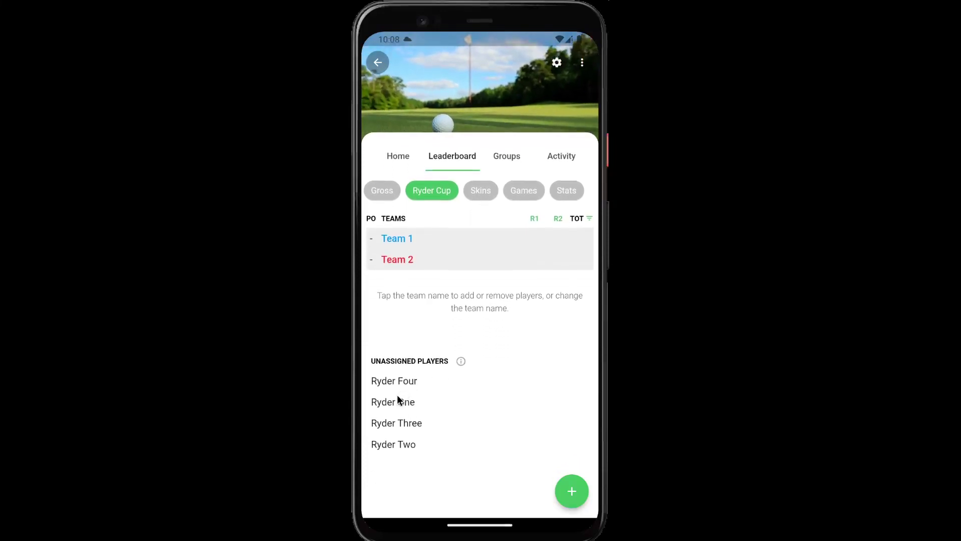
click(392, 403)
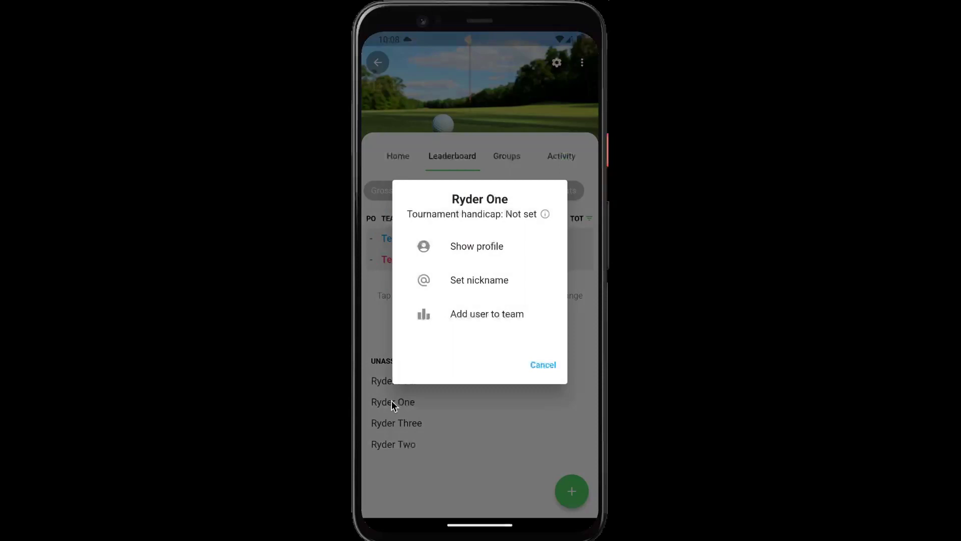
click(456, 315)
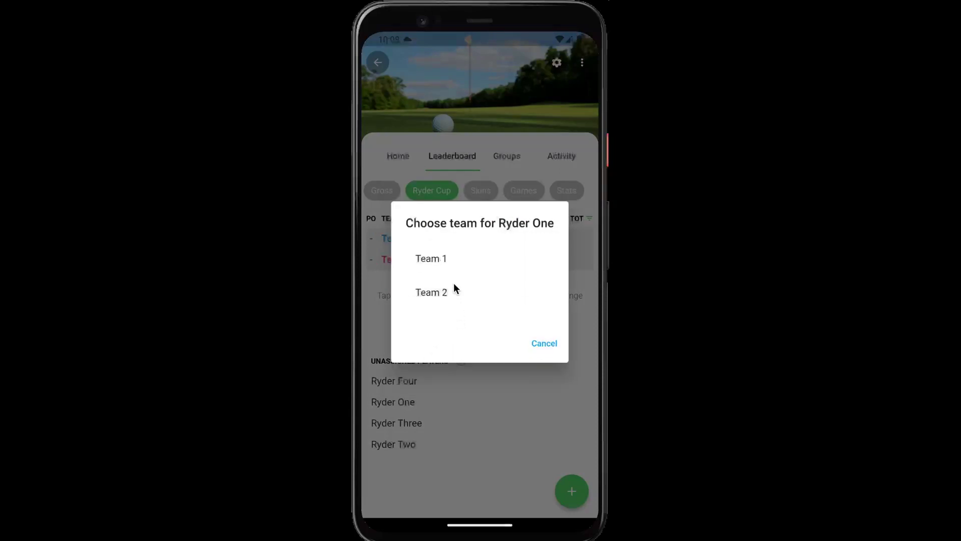
click(449, 260)
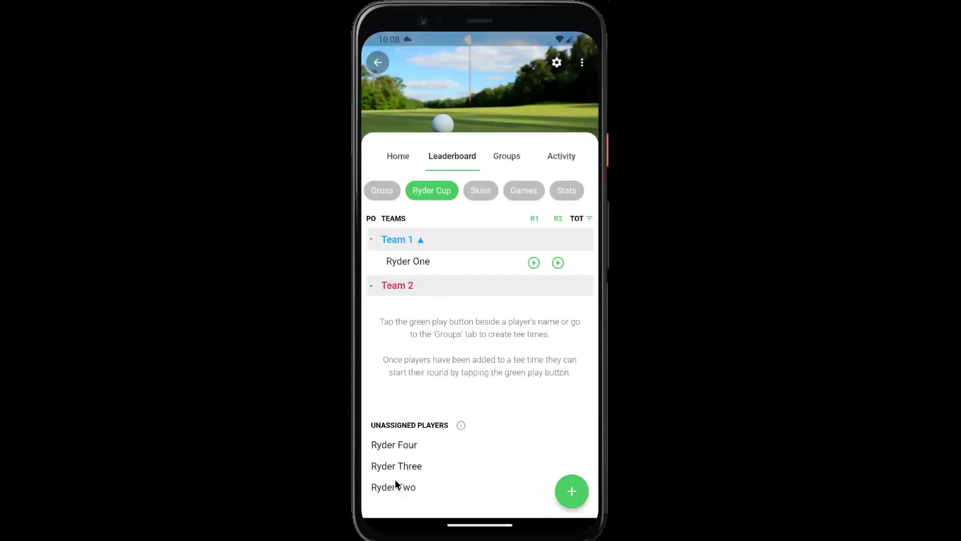
click(393, 486)
click(465, 305)
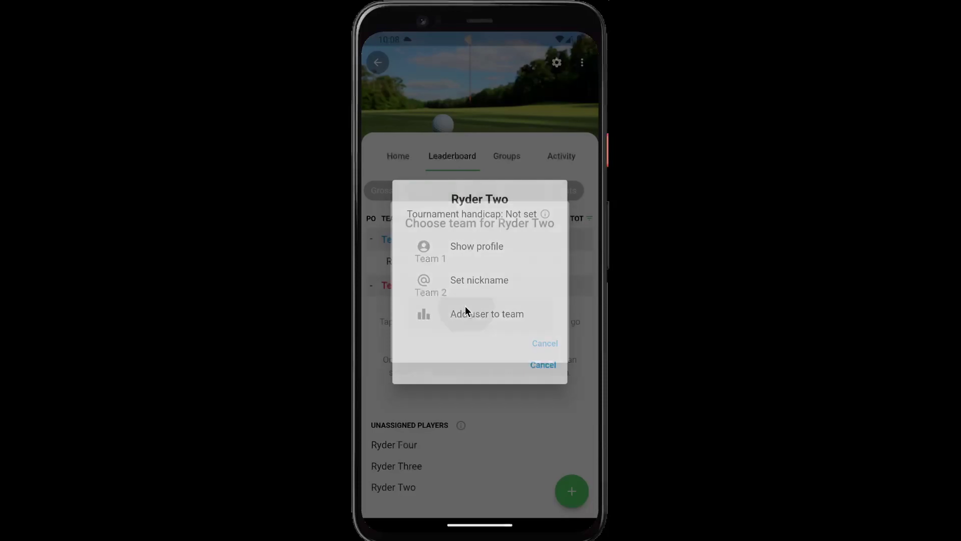
click(443, 260)
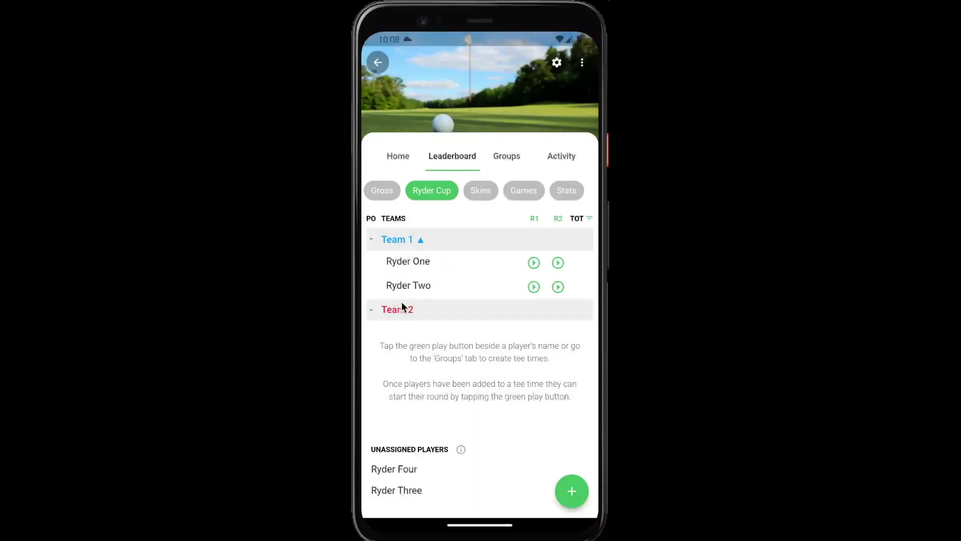
Edit Team 2 and add the two remaining unassigned players, Three and Four, to it
click(398, 307)
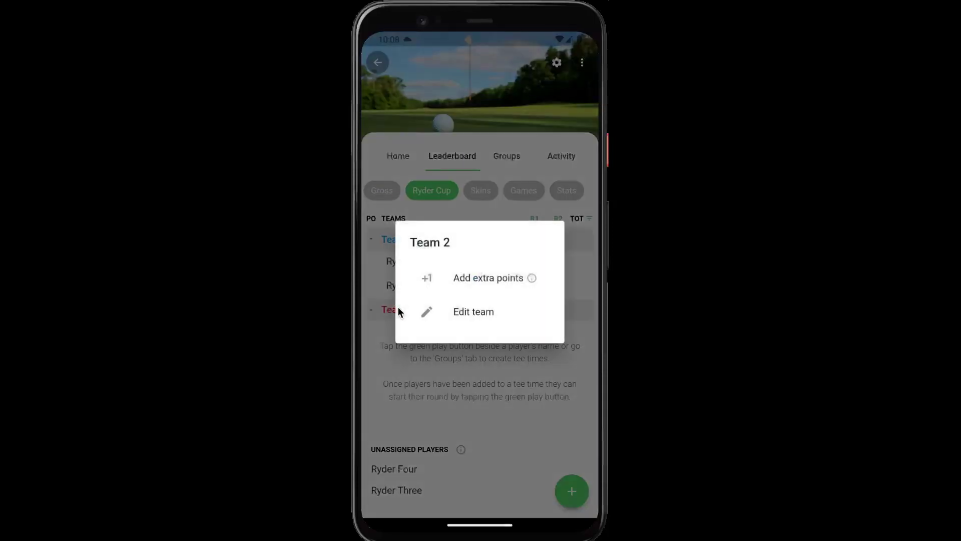
click(458, 311)
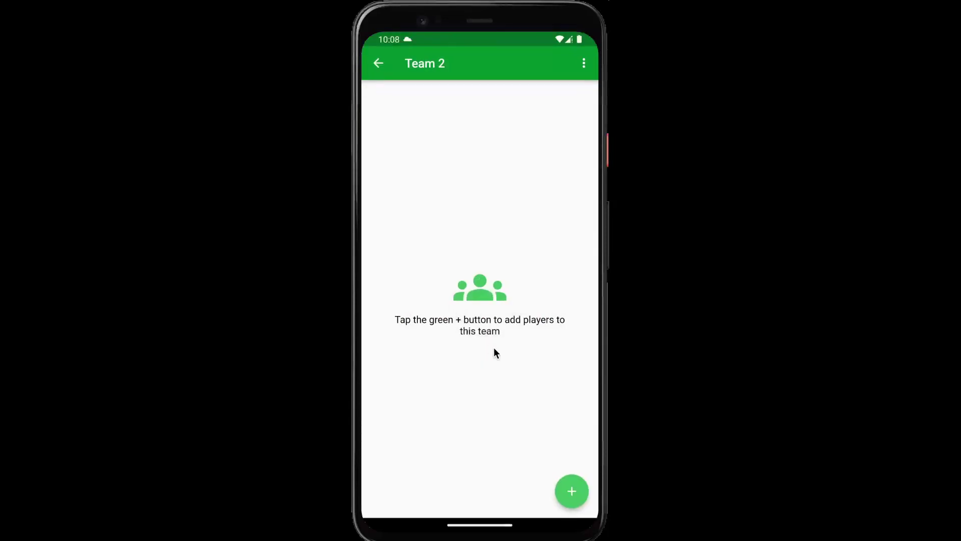
click(571, 490)
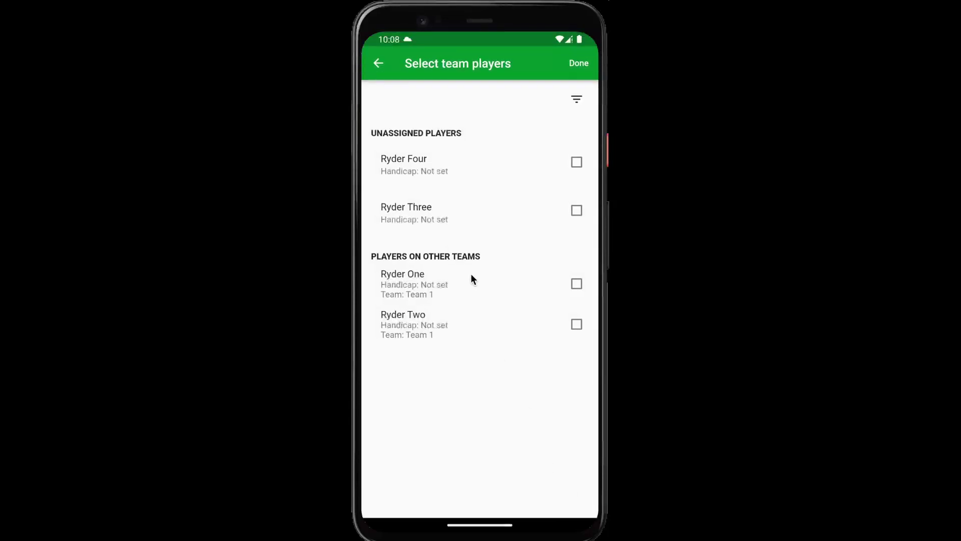
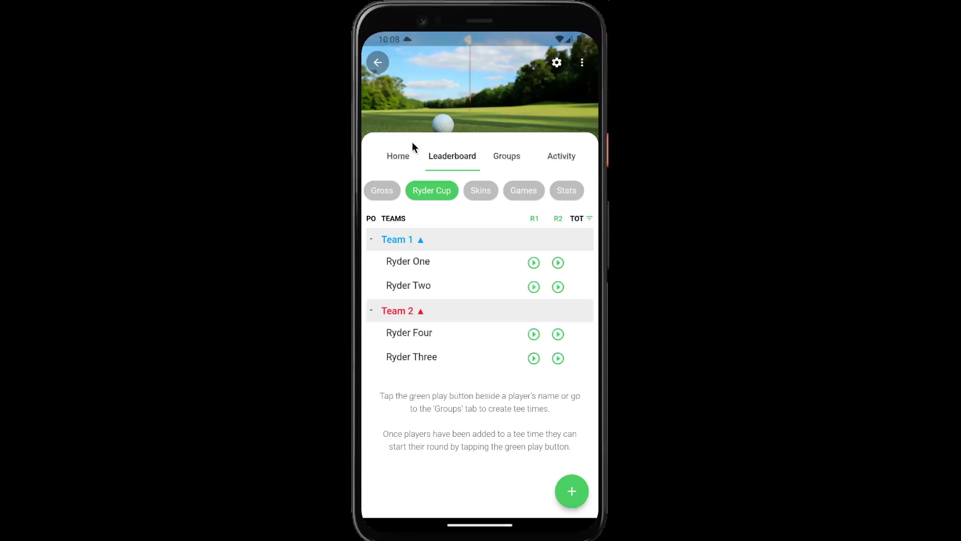
Add a tee time to the Round 1 groups and assign all four players from both teams to it
click(501, 159)
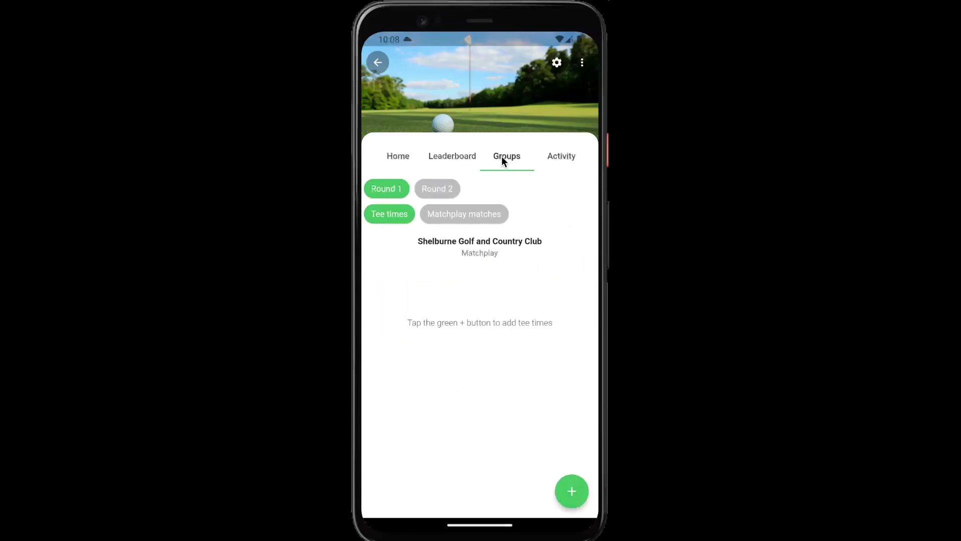
click(442, 187)
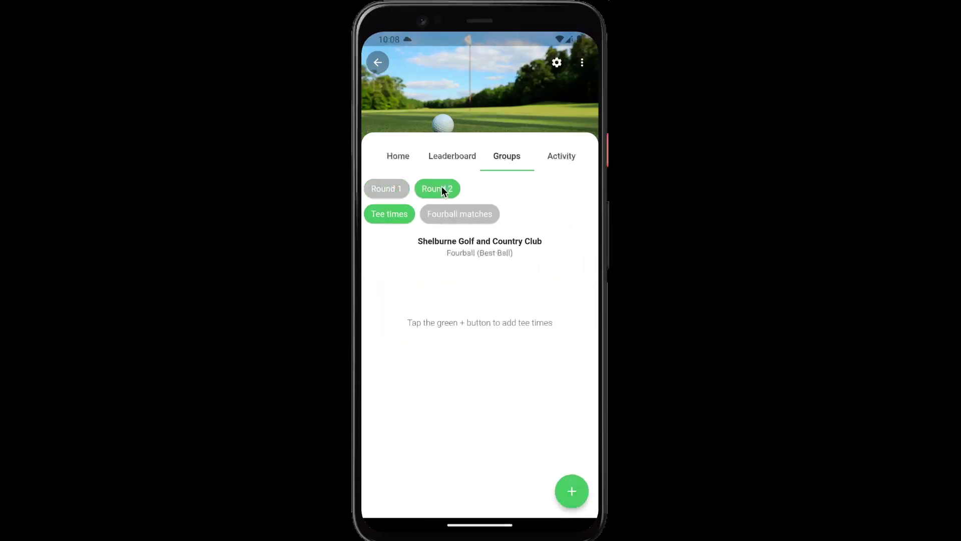
click(391, 187)
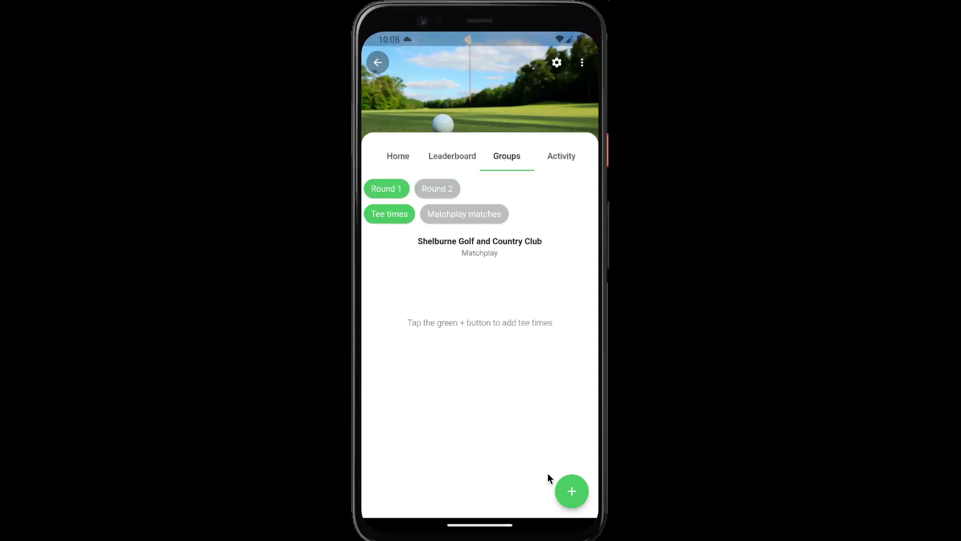
click(568, 491)
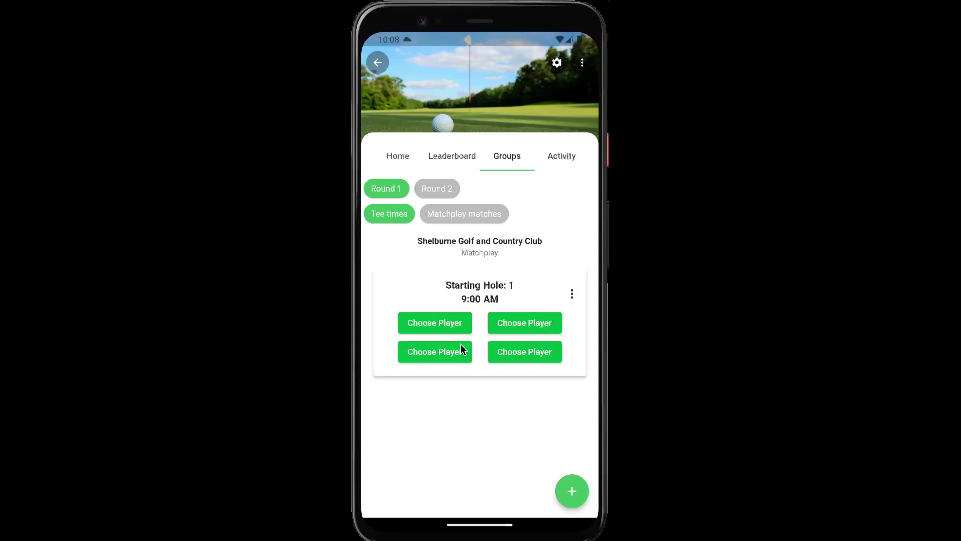
click(452, 329)
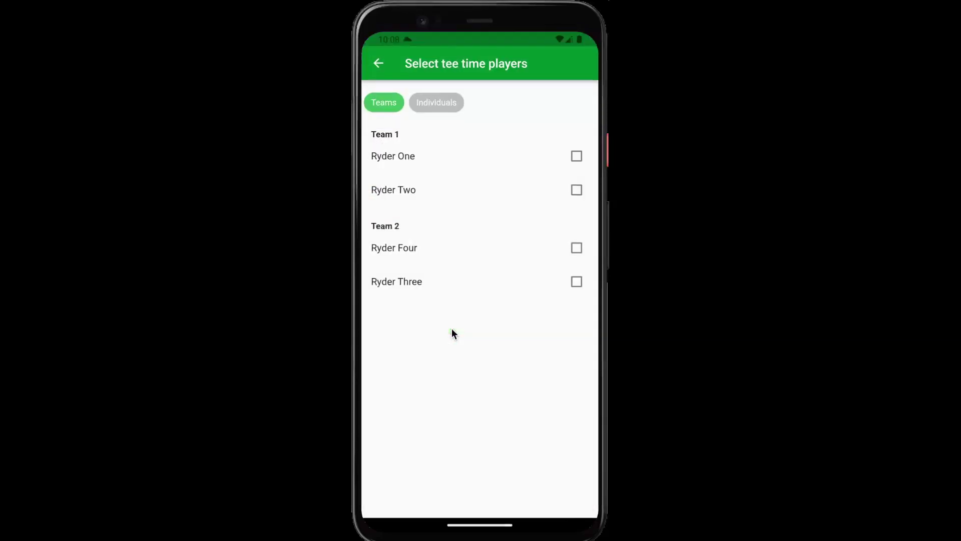
click(416, 158)
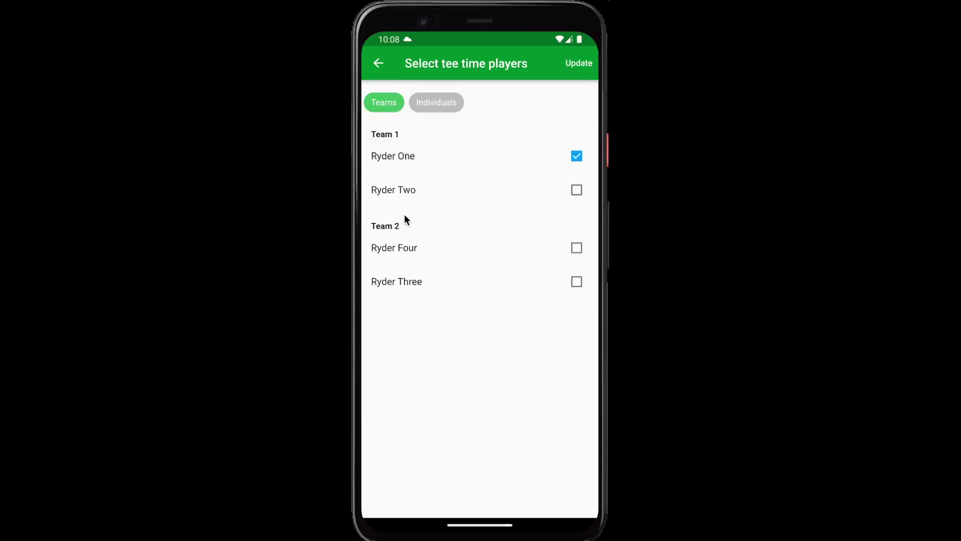
click(401, 278)
click(399, 189)
click(399, 249)
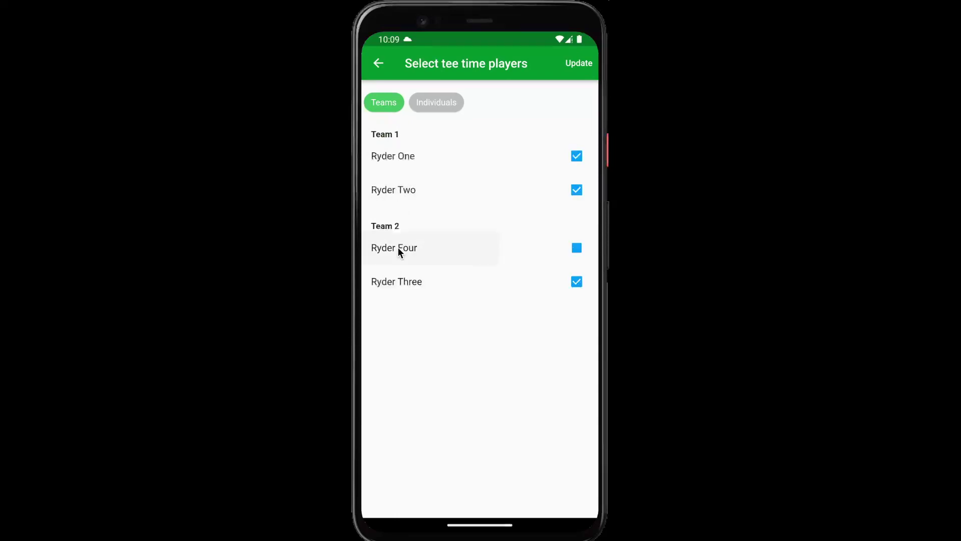
click(575, 64)
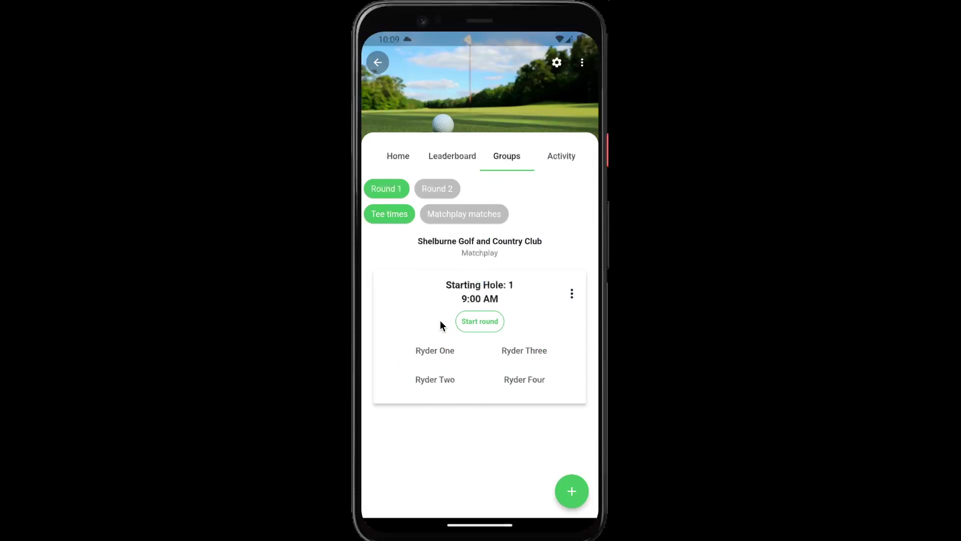
Review the Round 1 matchplay matches and the player choices for Match 1, and return to the tee times
click(448, 217)
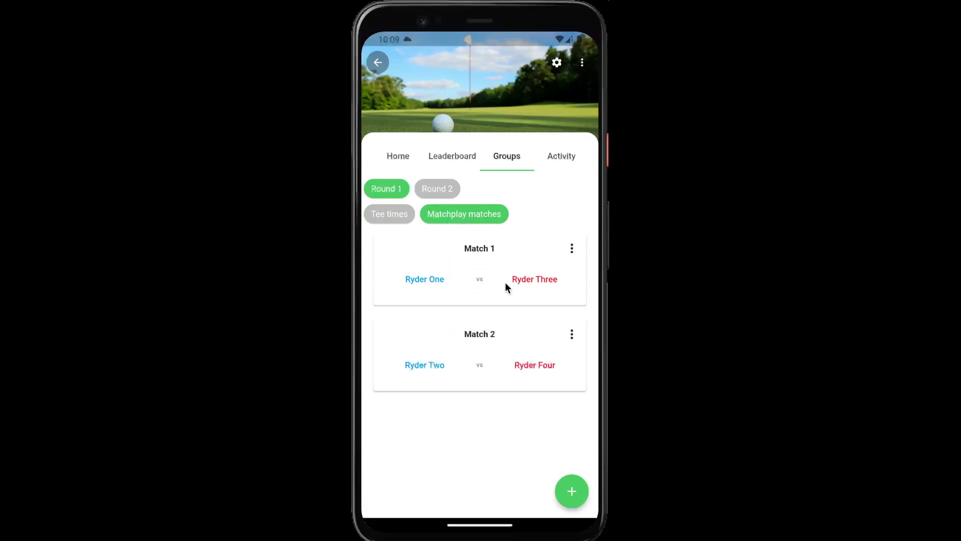
click(426, 279)
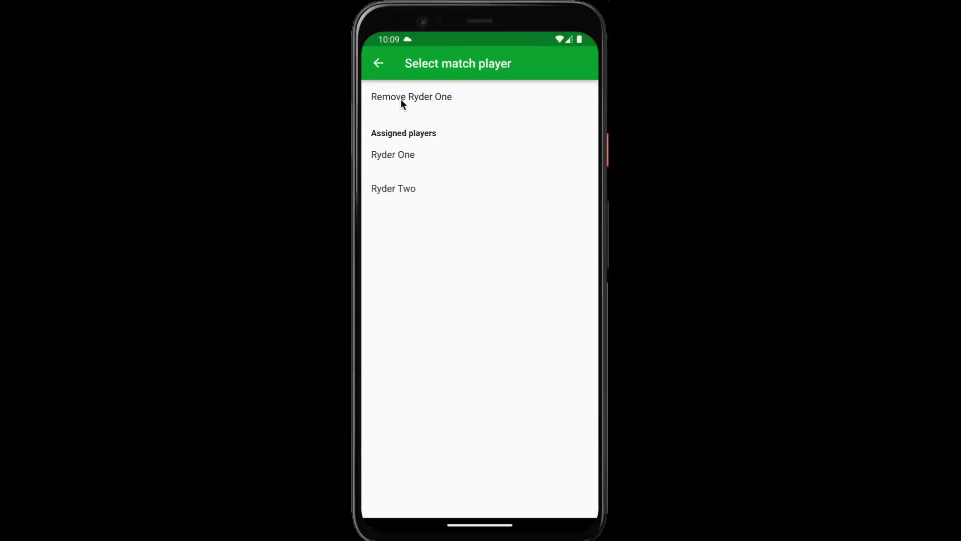
click(381, 67)
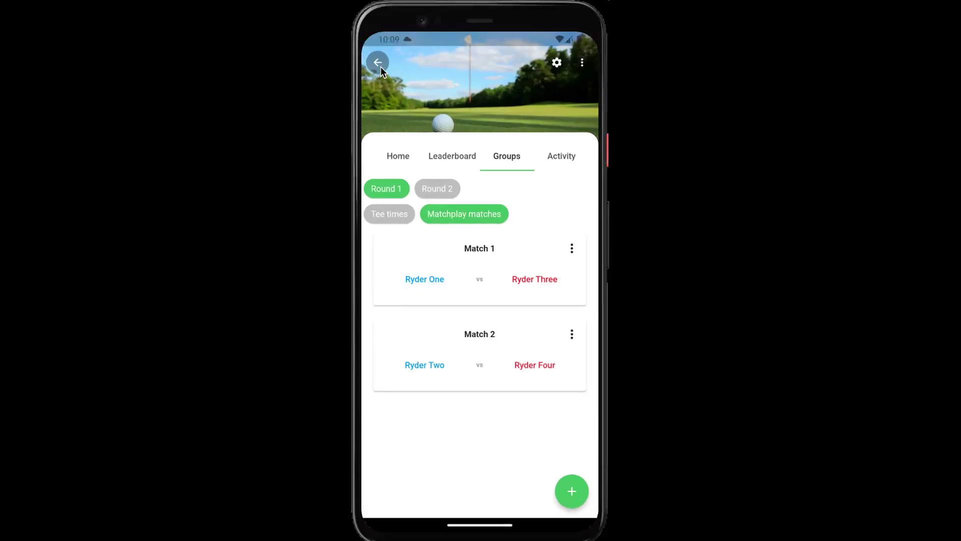
click(386, 212)
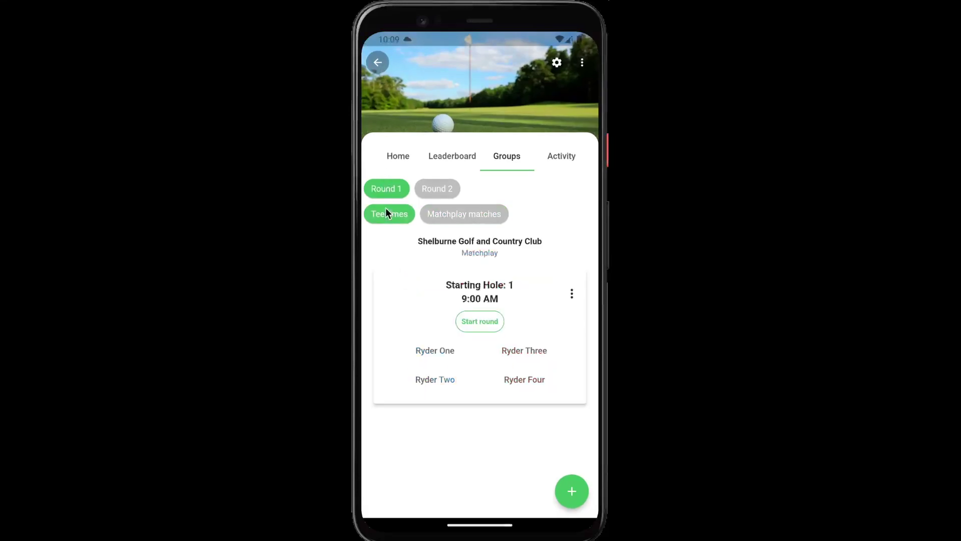
Add a Round 2 tee time with all four players from both teams and view its fourball matches
click(431, 191)
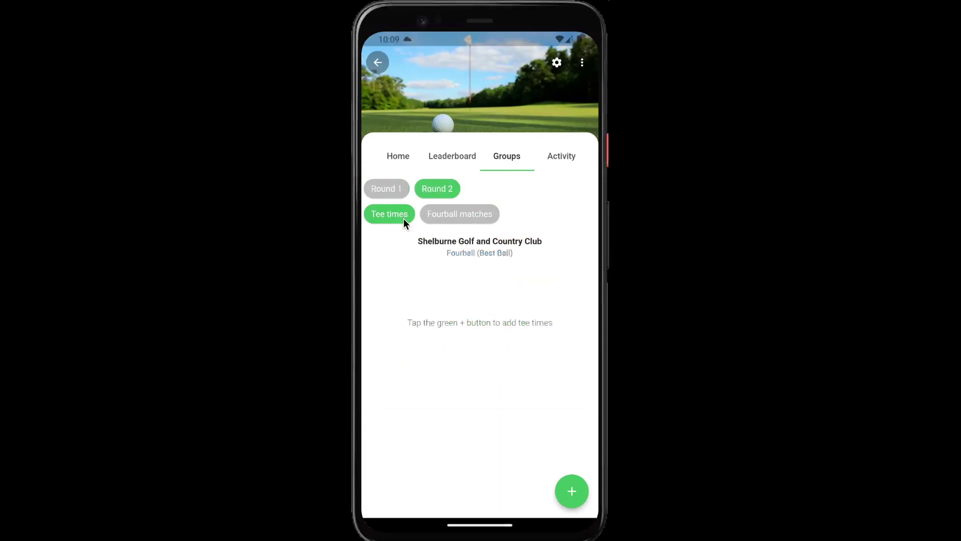
click(576, 491)
click(455, 323)
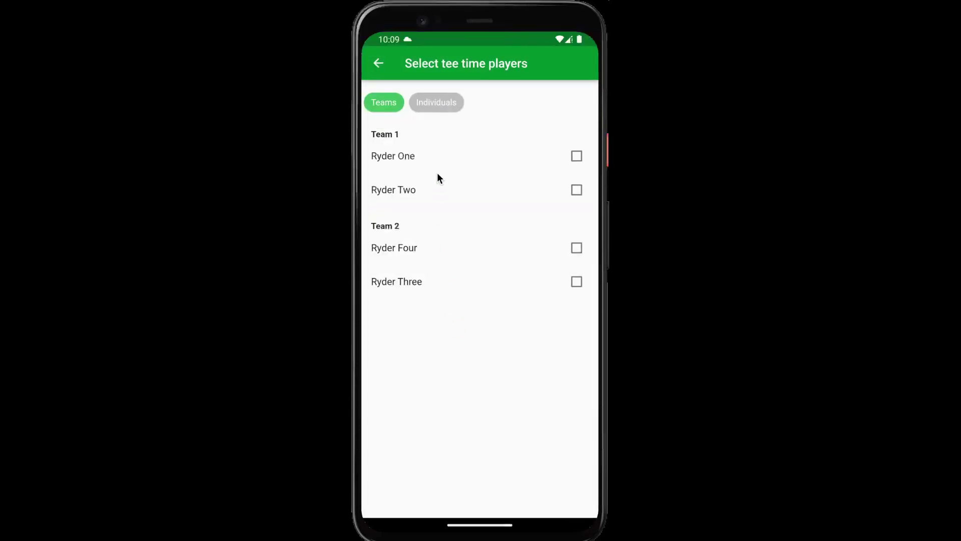
click(431, 155)
click(426, 189)
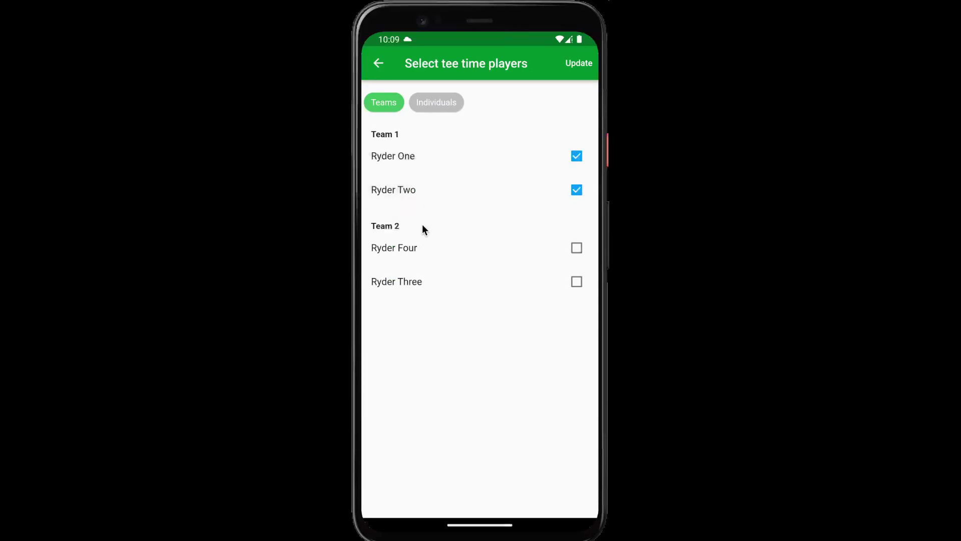
click(418, 246)
click(417, 273)
click(576, 63)
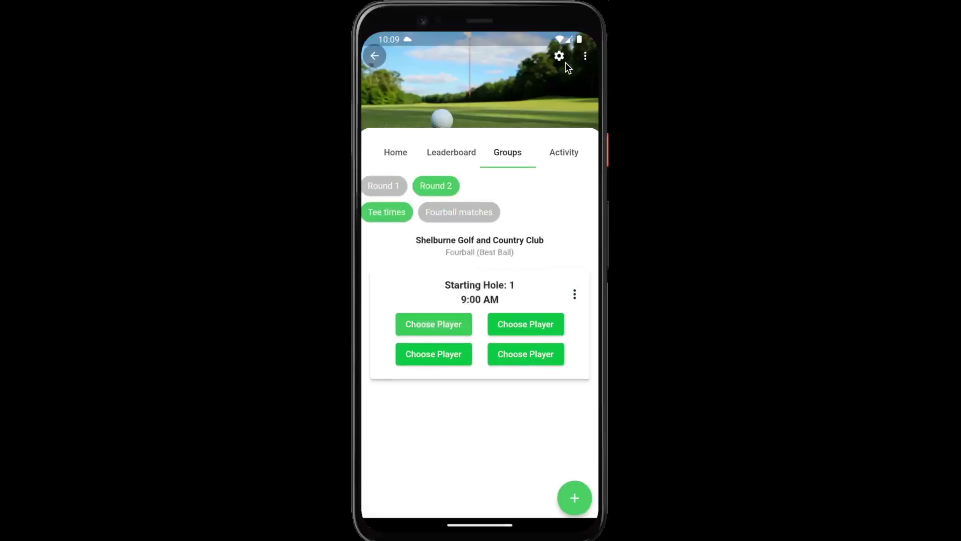
click(463, 214)
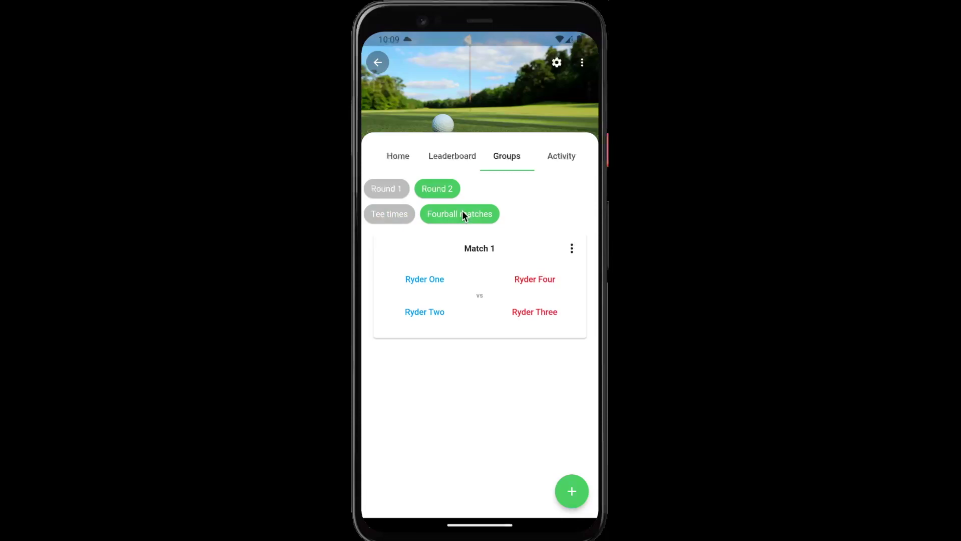
Start Round 1 from the leaderboard and enter hole 1 scores of 4, 5, 5 and 6 for players One, Three, Two and Four
click(446, 157)
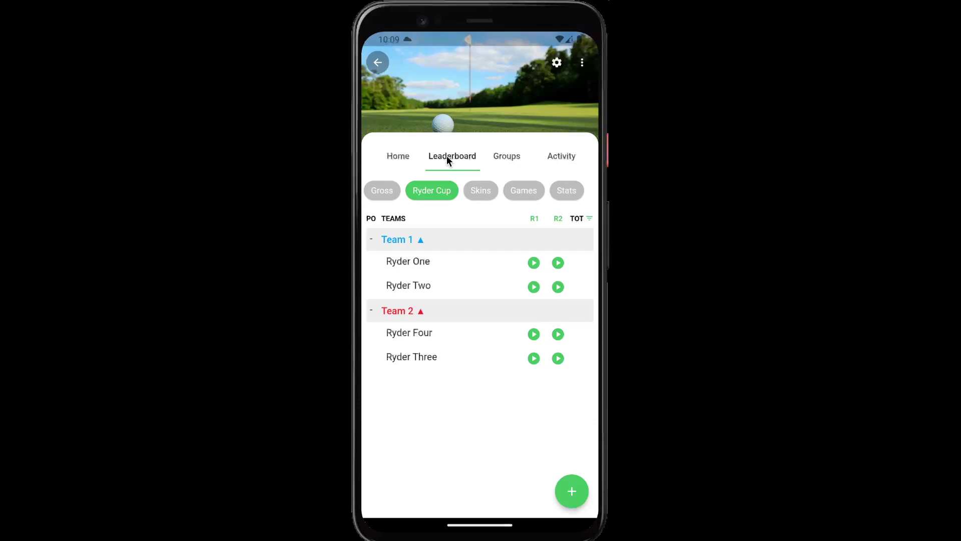
click(534, 264)
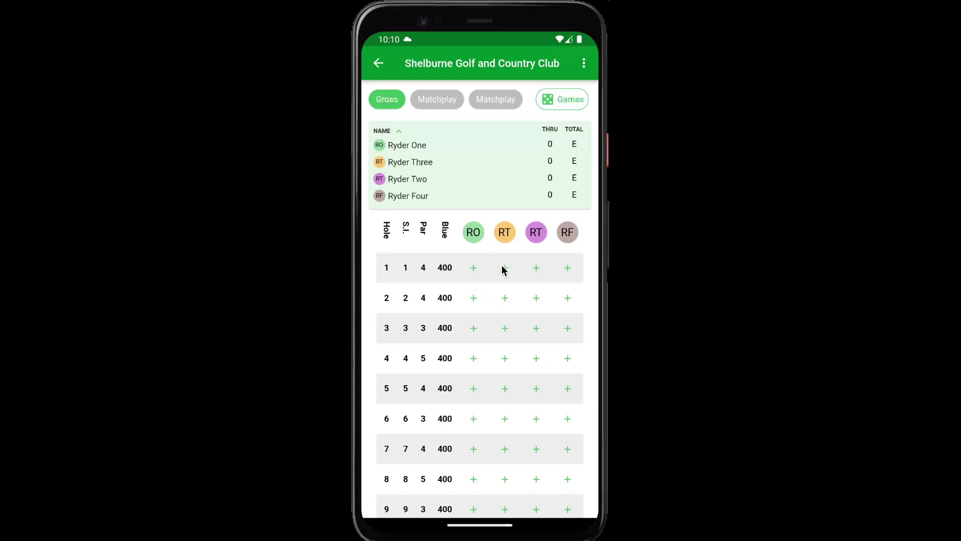
click(474, 269)
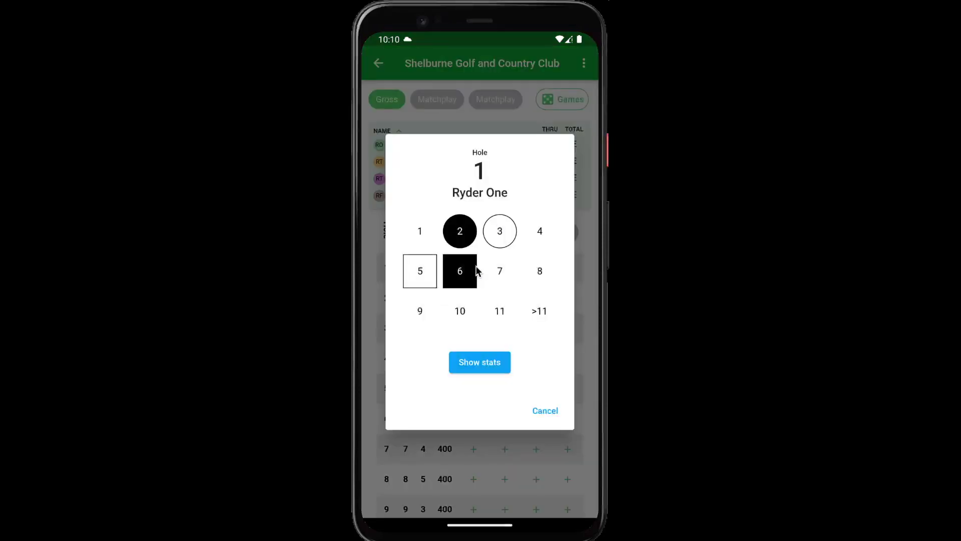
click(539, 233)
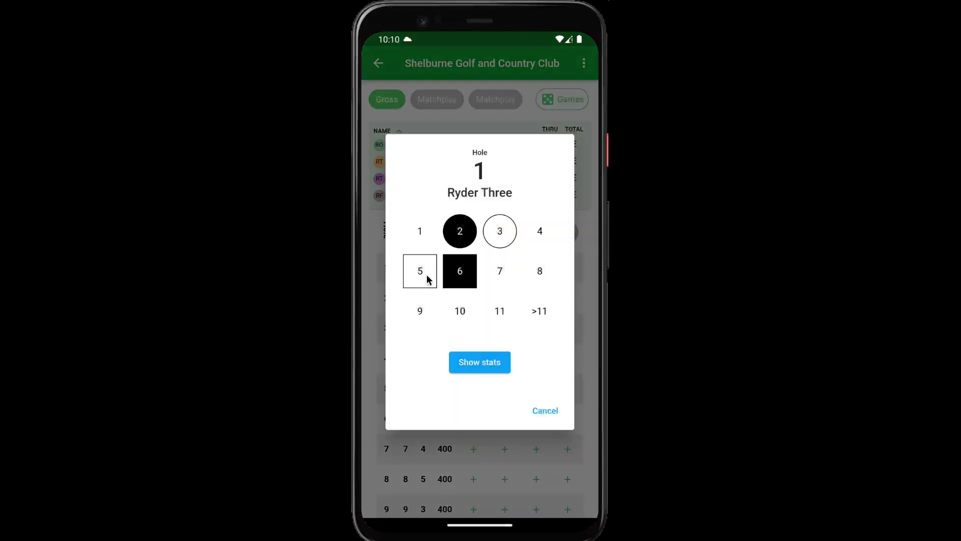
click(427, 274)
click(427, 275)
click(468, 270)
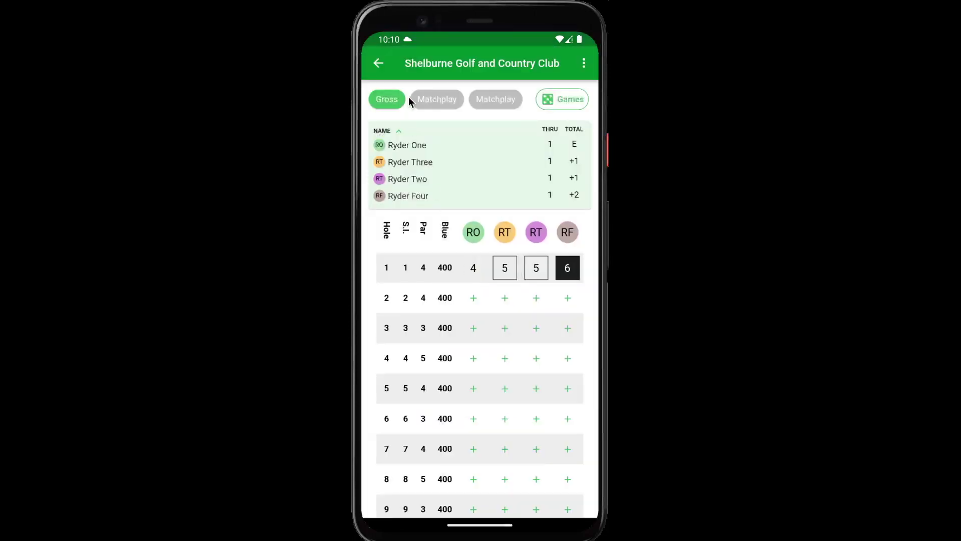
Review the two matchplay results on the Round 1 scorecard, and return to the Ryder Cup leaderboard
click(427, 100)
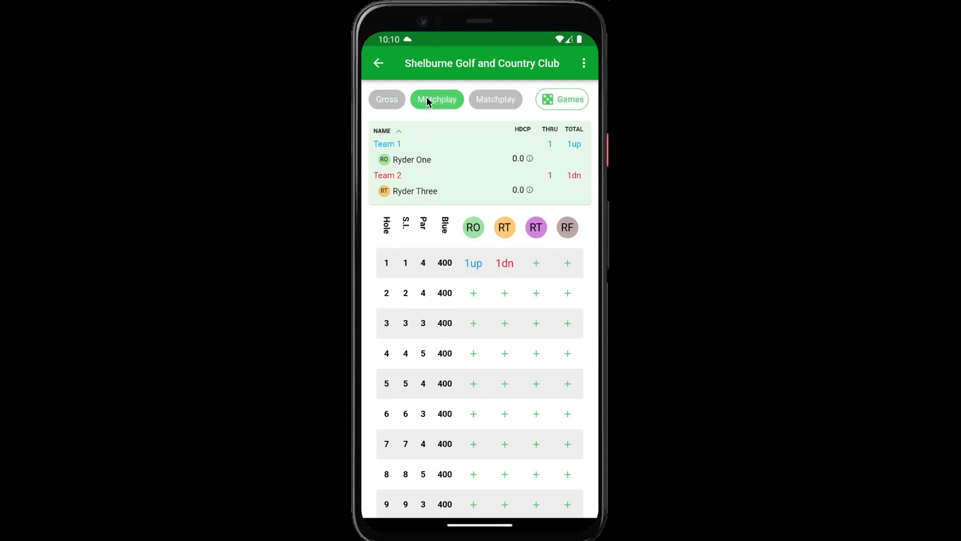
click(490, 102)
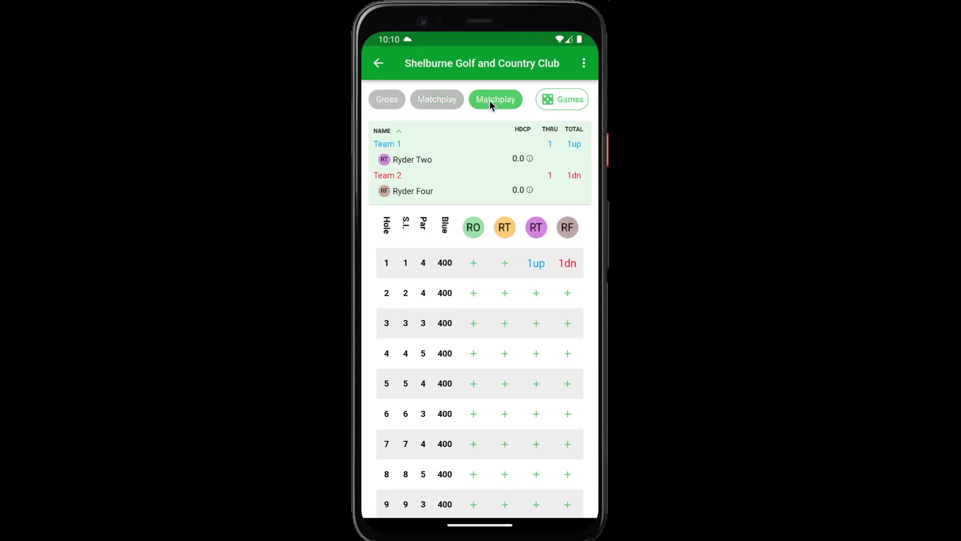
click(378, 64)
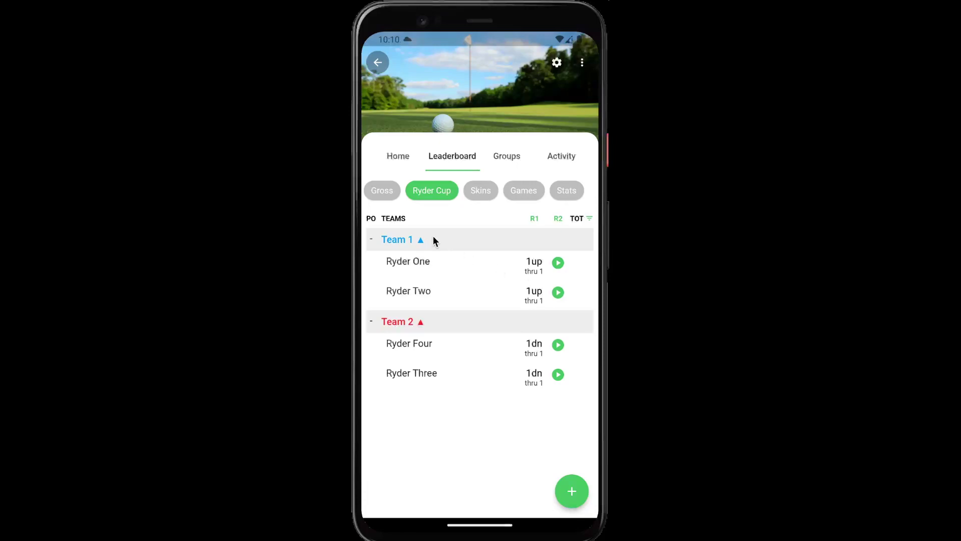
Examine the Round 1 settings, including the points awarded for a win, tie and loss
click(535, 218)
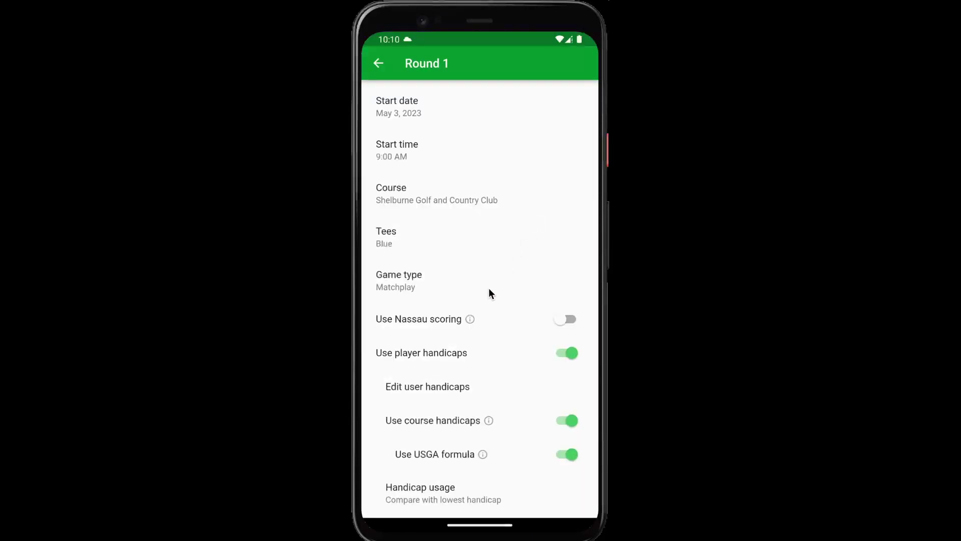
drag(466, 342, 474, 153)
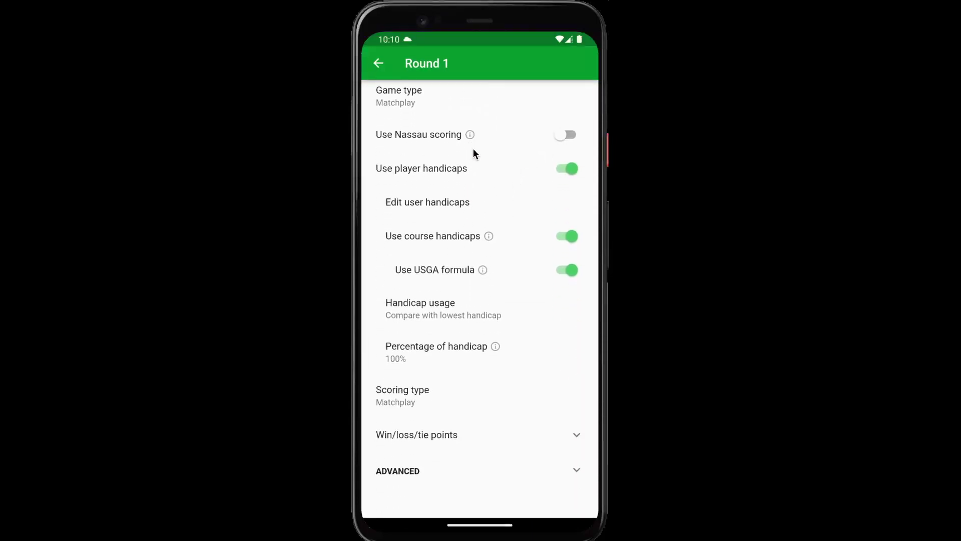
click(414, 430)
drag(416, 353, 426, 262)
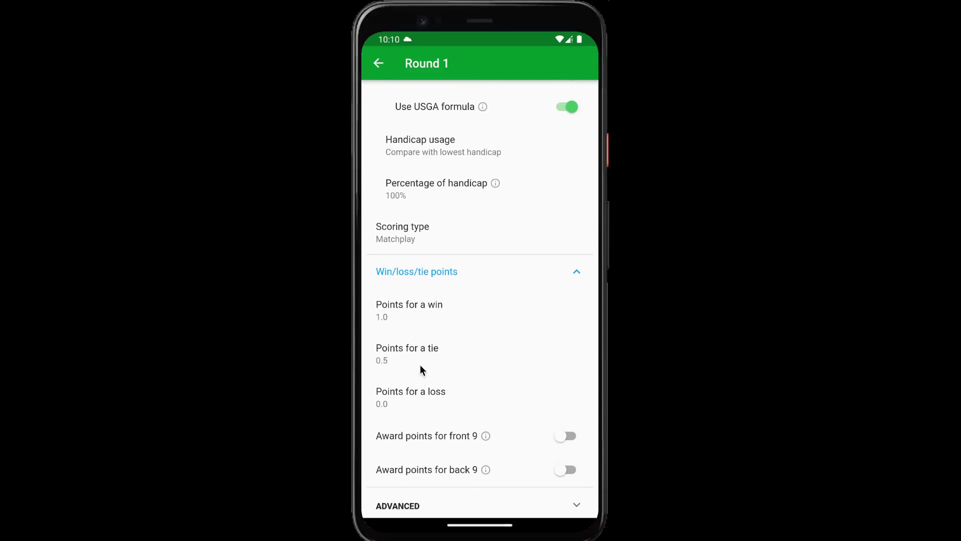
click(508, 267)
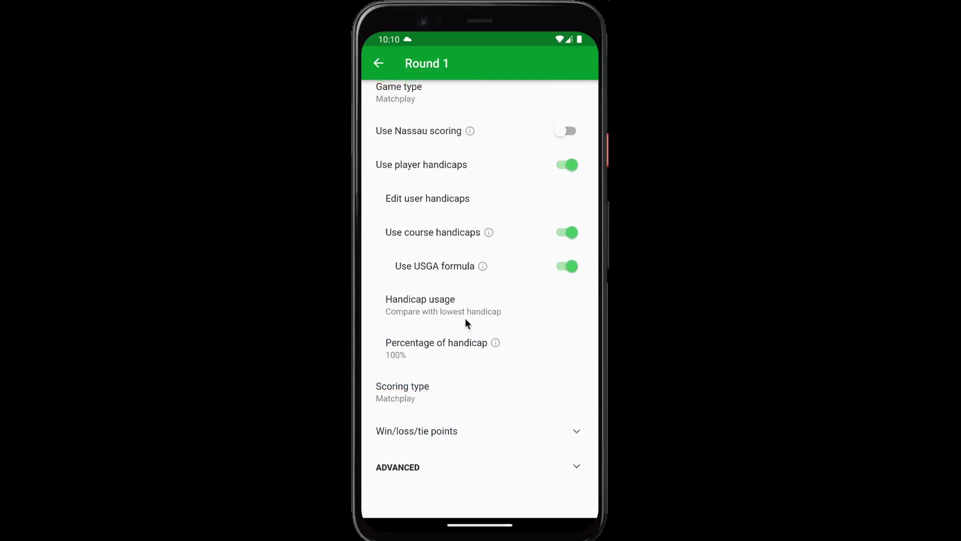
Check the available scoring types for Round 1 without changing the selection, and return to the Ryder Cup leaderboard
click(417, 391)
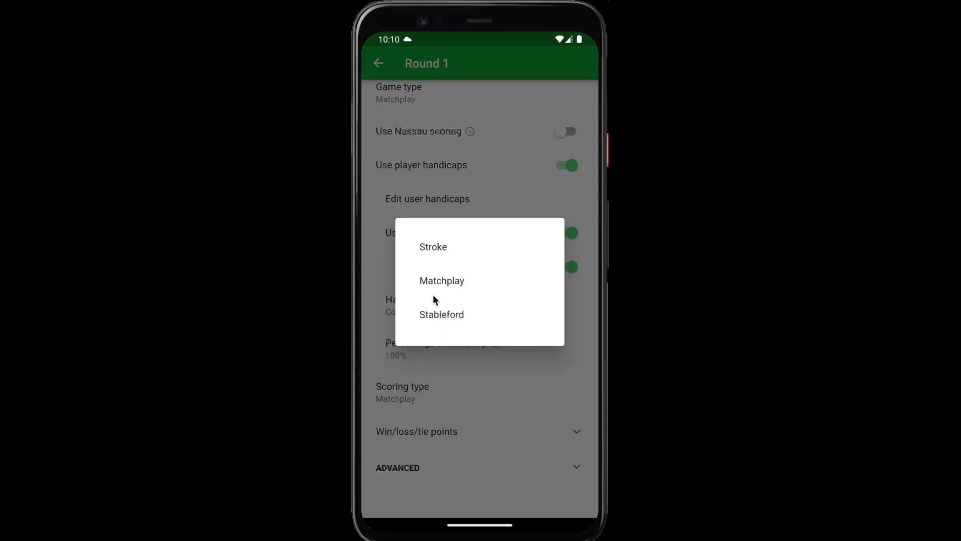
click(433, 372)
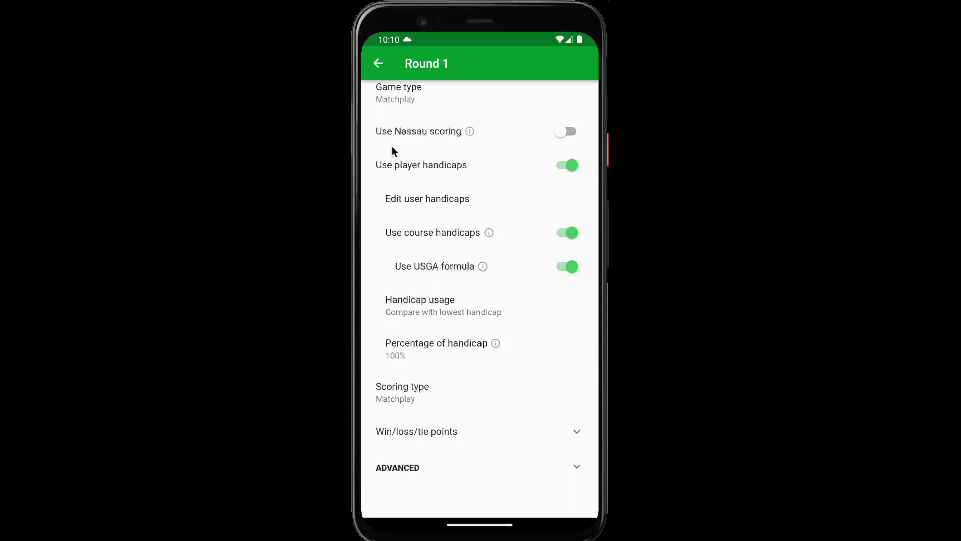
click(377, 64)
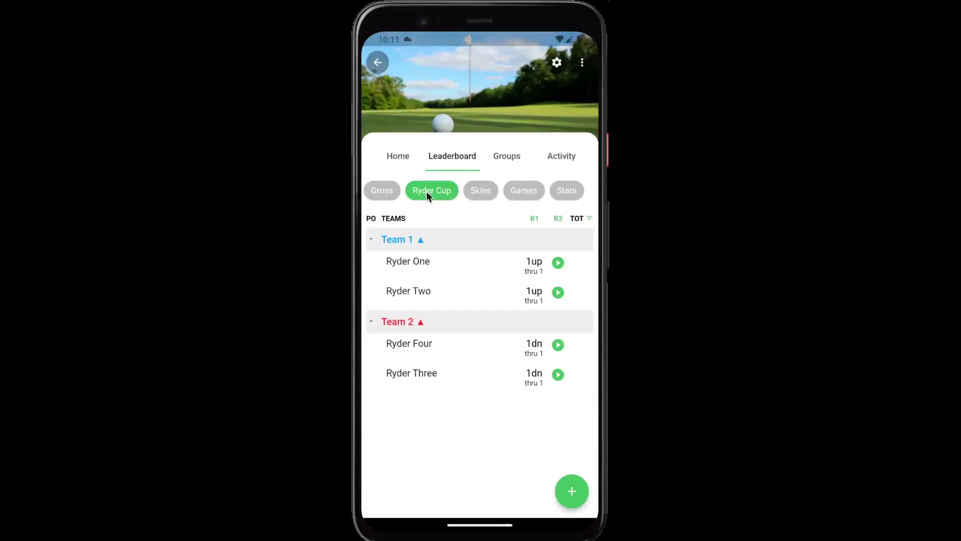